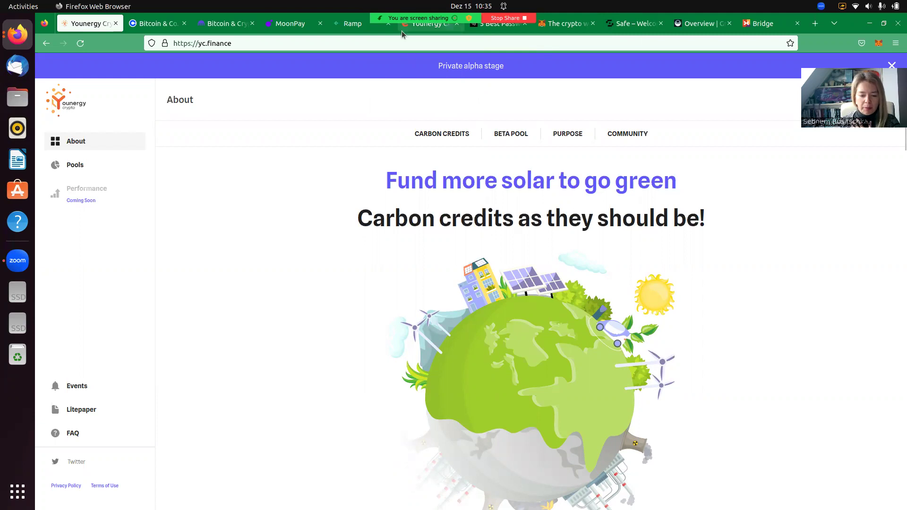
Turn off the presenter's camera video in the Zoom meeting.
mouse_move(384, 11)
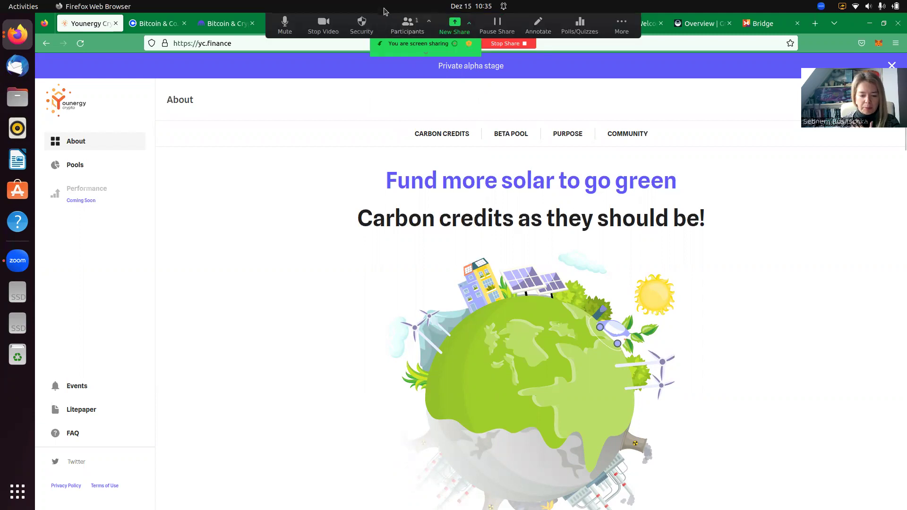
click(318, 20)
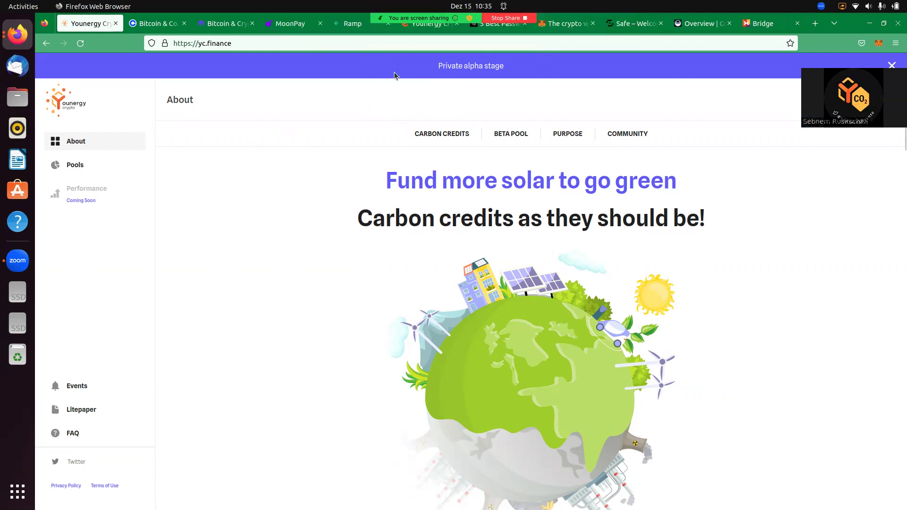
Switch to the Eventbrite page of the Younergy Crypto School webinar and review the event description and course outline.
click(432, 28)
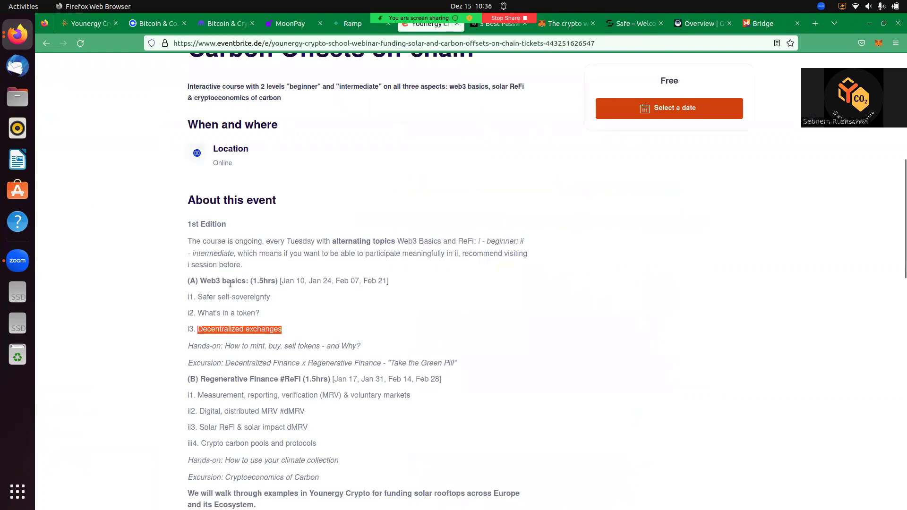
scroll(280, 267, up, 6)
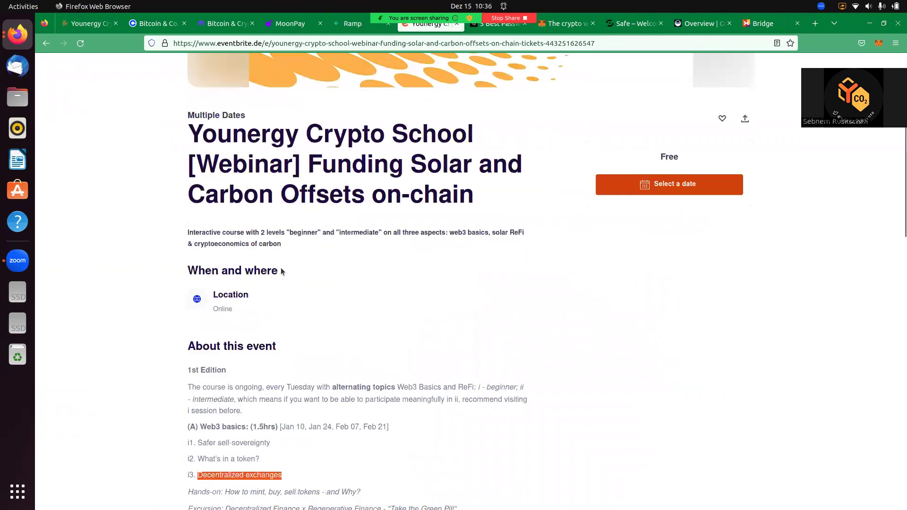
scroll(280, 268, down, 8)
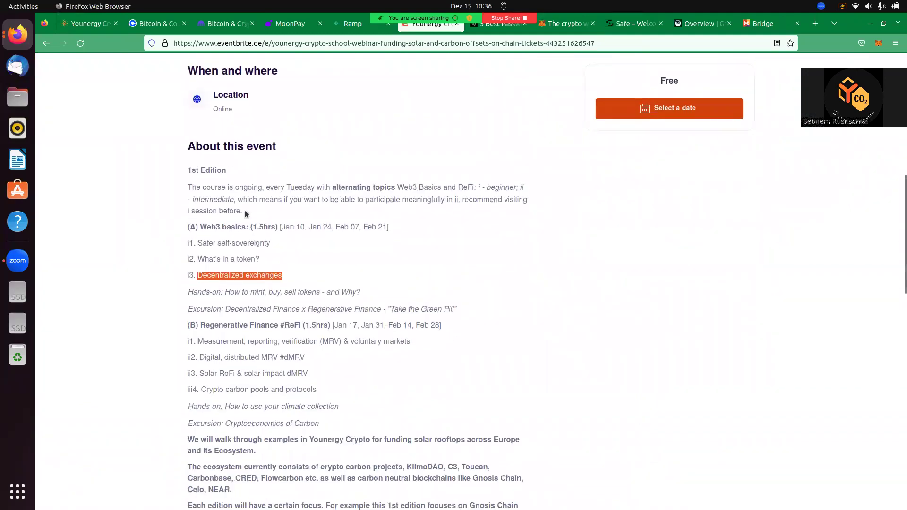
click(267, 223)
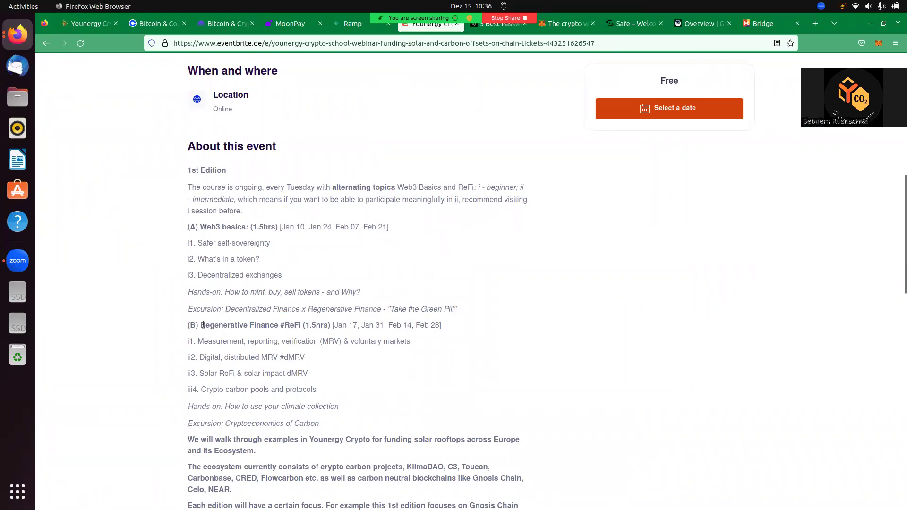
In the course outline, highlight the Regenerative Finance heading, the Jan 10 and Jan 17 dates, and the Safer self-sovereignty topic.
drag(203, 324, 307, 327)
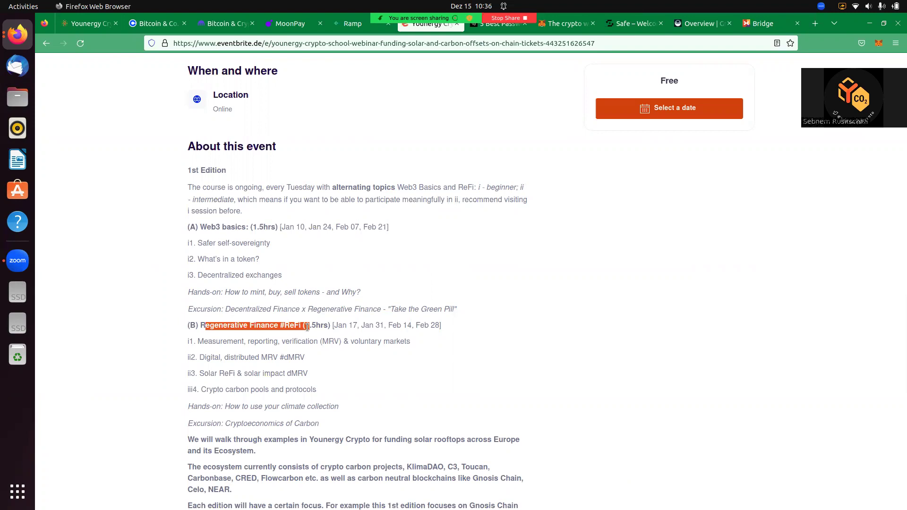
drag(307, 327, 309, 327)
drag(281, 227, 310, 228)
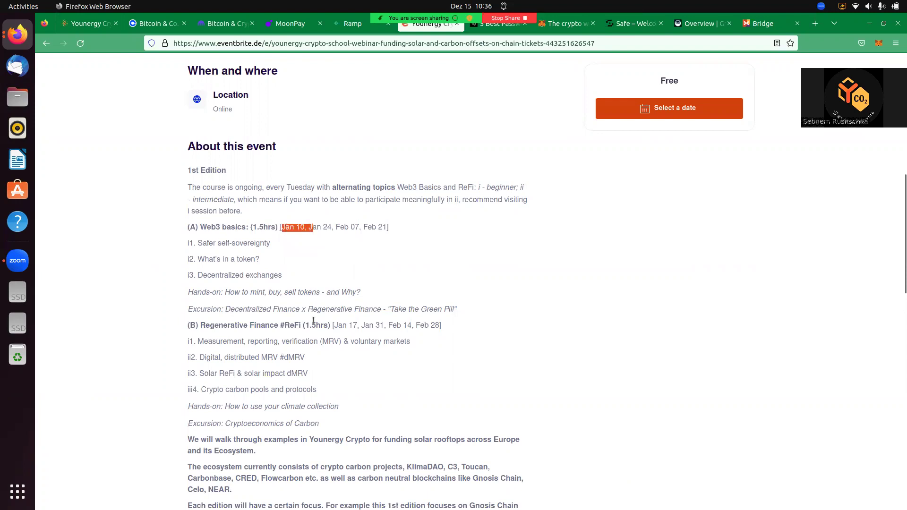
click(335, 325)
drag(335, 325, 358, 325)
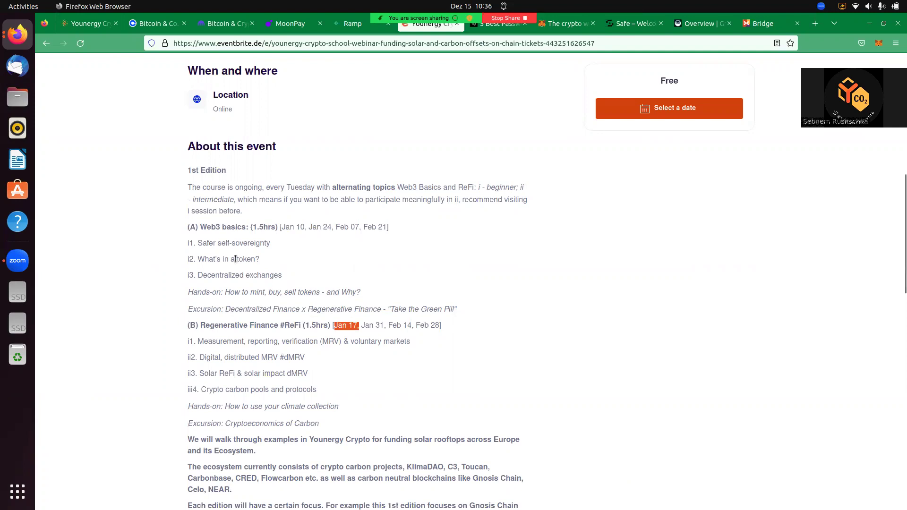
click(194, 243)
drag(195, 242, 274, 243)
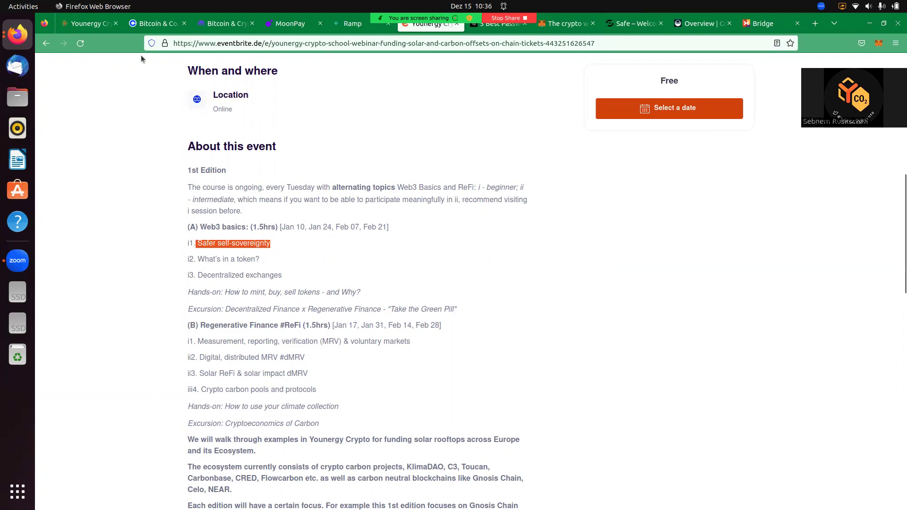
On yc.finance, go to the Carbon Credits section, view the wallet choices for buying YCO2 tokens, and cancel the connection.
click(96, 26)
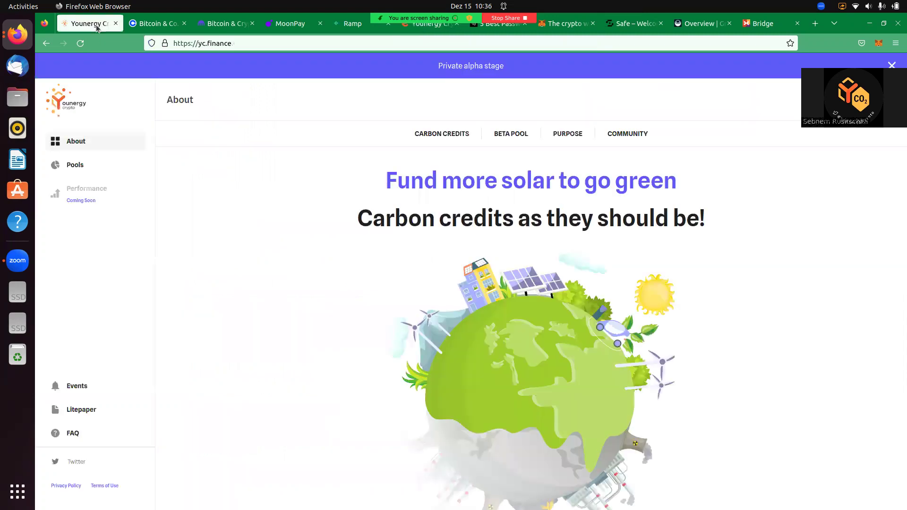
click(244, 44)
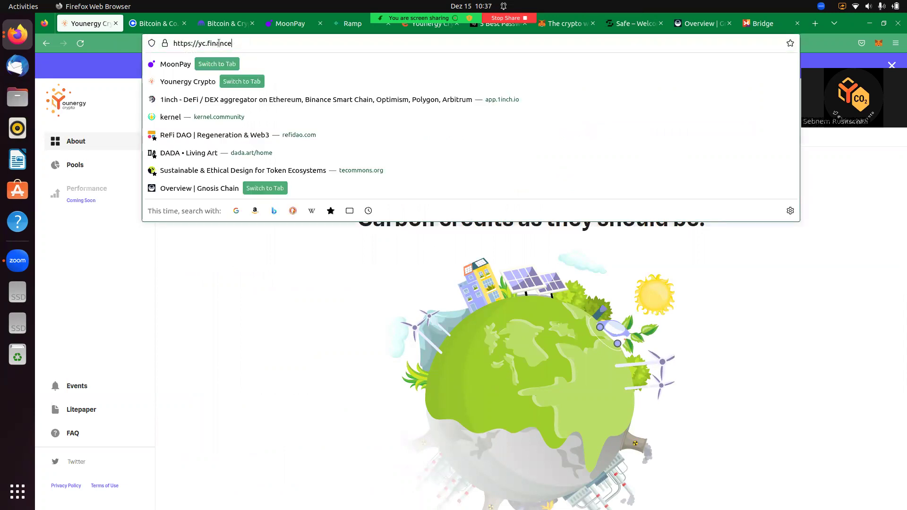
click(210, 283)
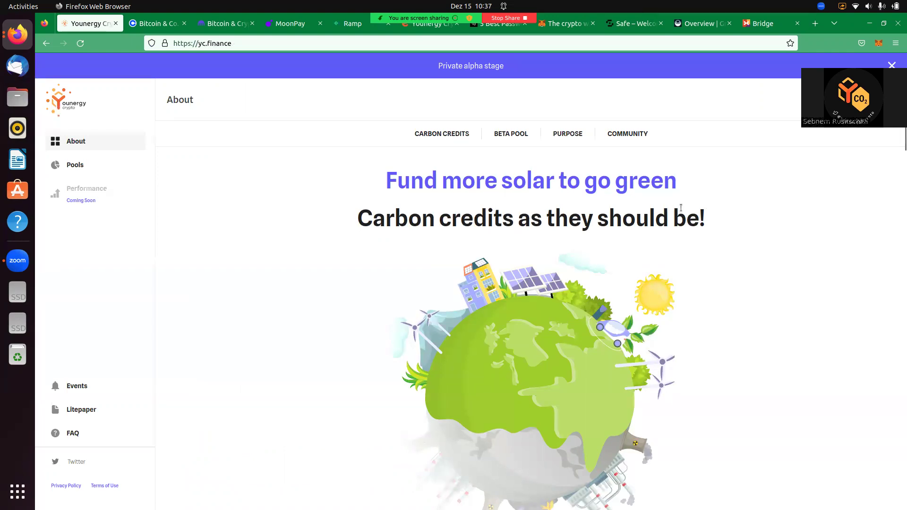
click(451, 135)
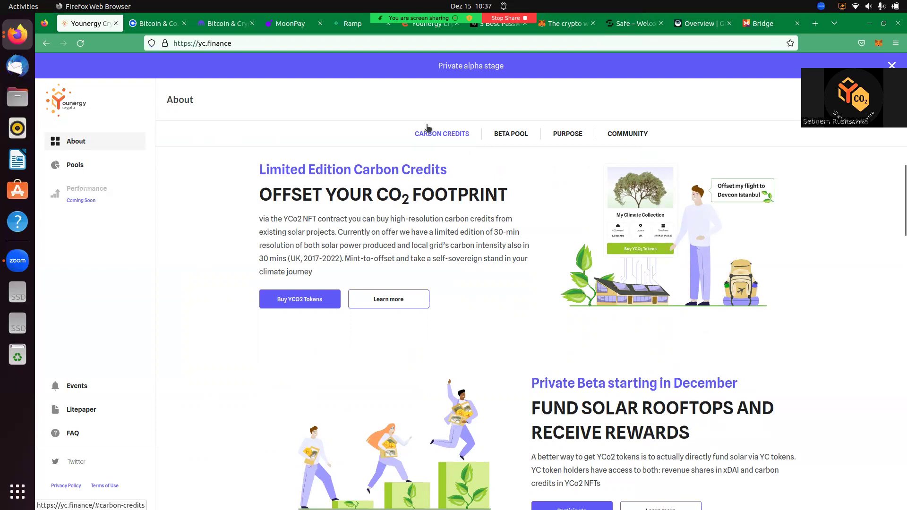
click(315, 295)
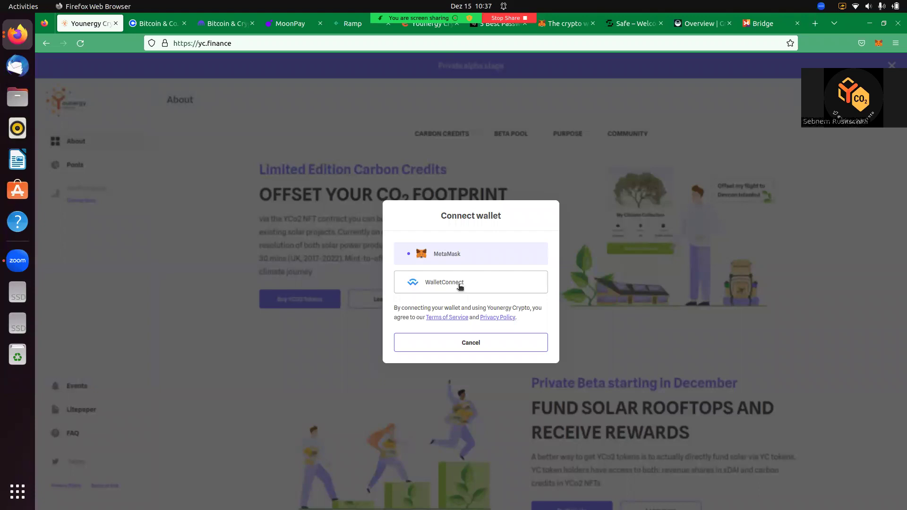
click(445, 346)
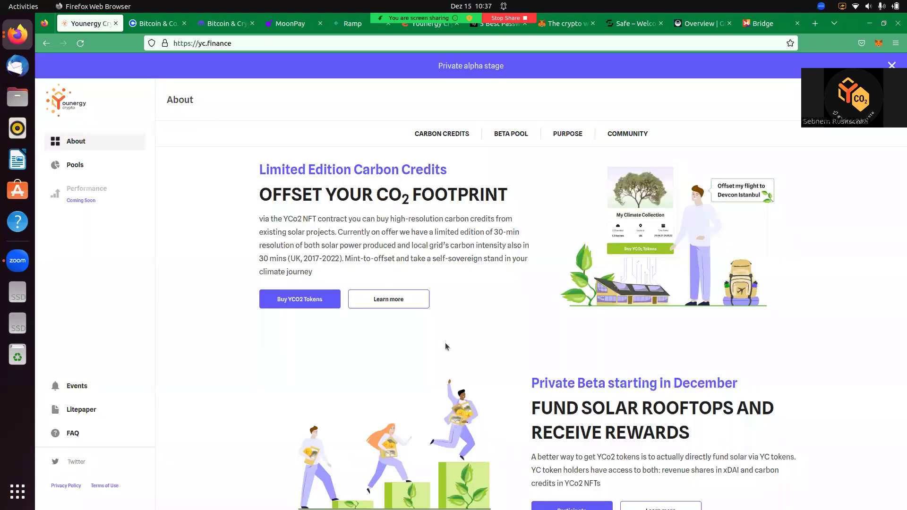
Go to the Beta Pool section, view the participation application form, and close it without applying.
click(513, 134)
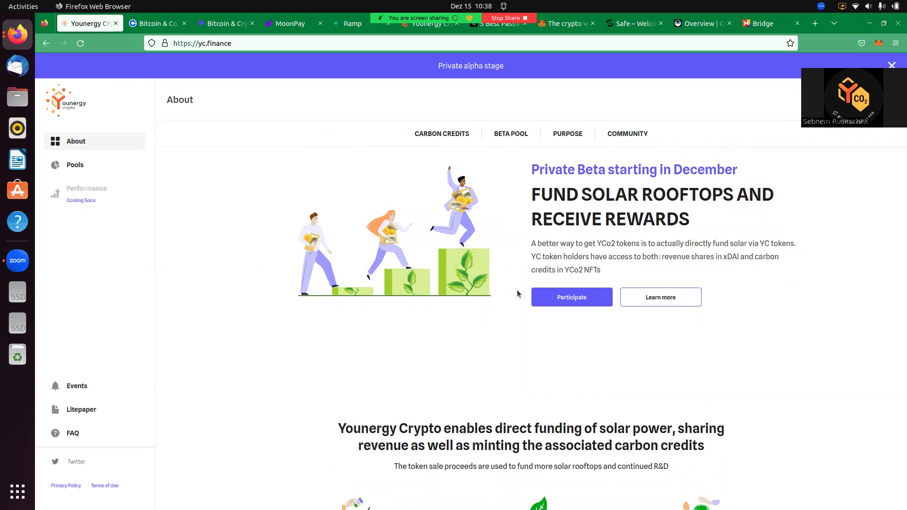
click(584, 298)
click(471, 212)
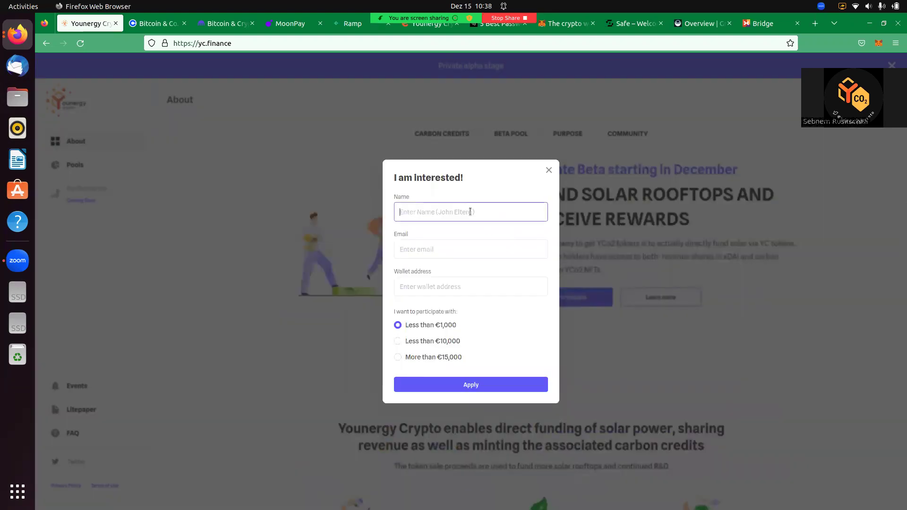
click(549, 171)
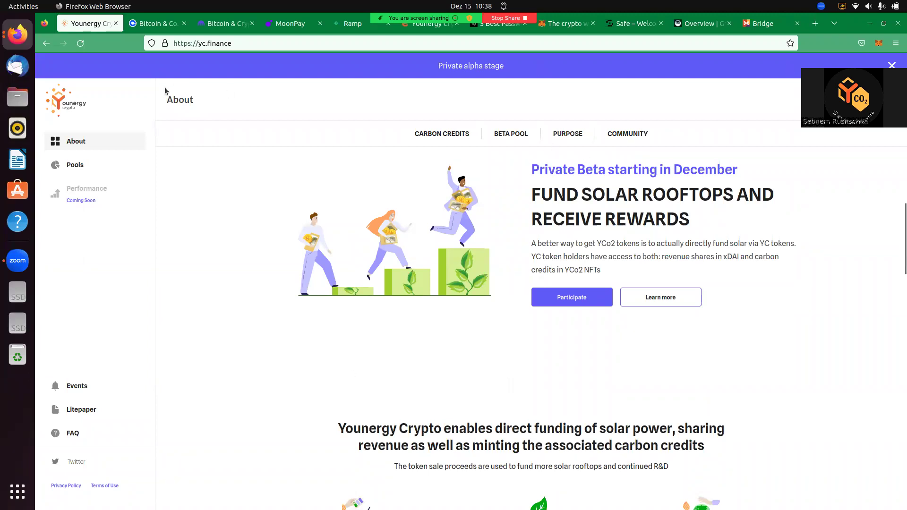
View the Coinbase, MetaMask and Kraken home pages in turn.
click(156, 24)
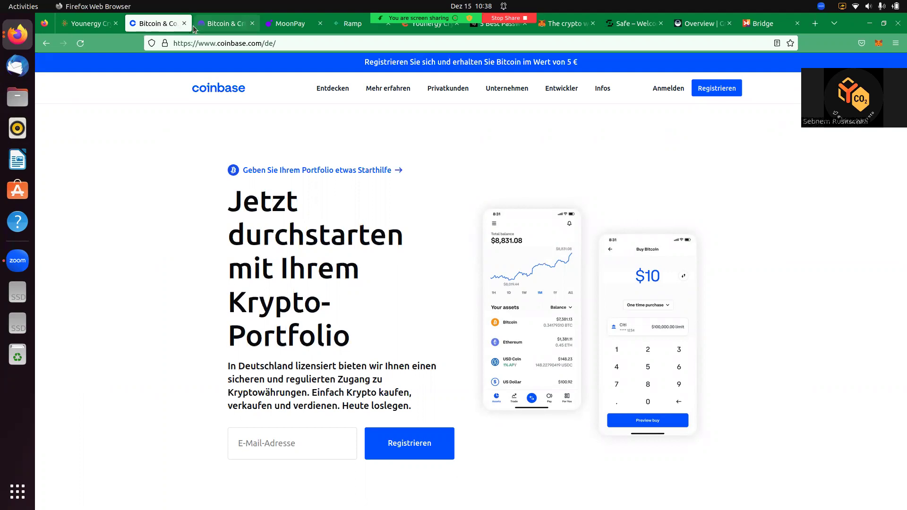
click(566, 28)
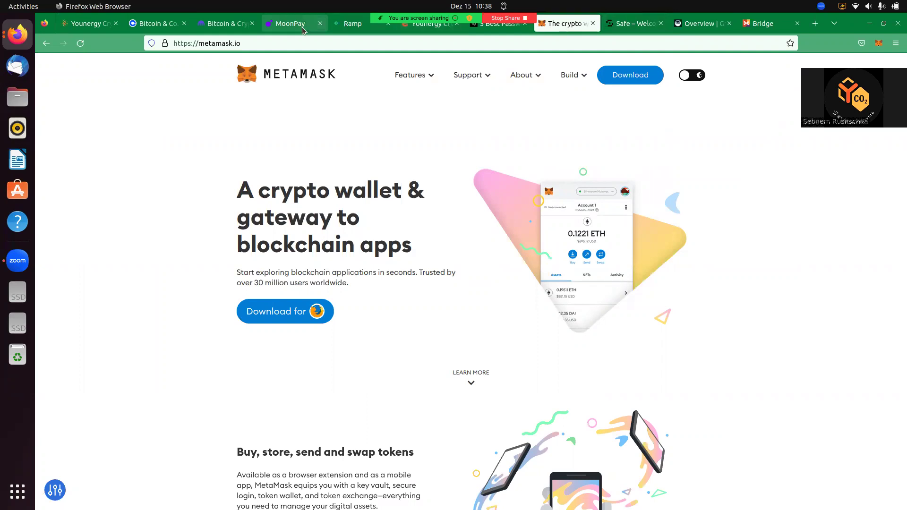
click(228, 24)
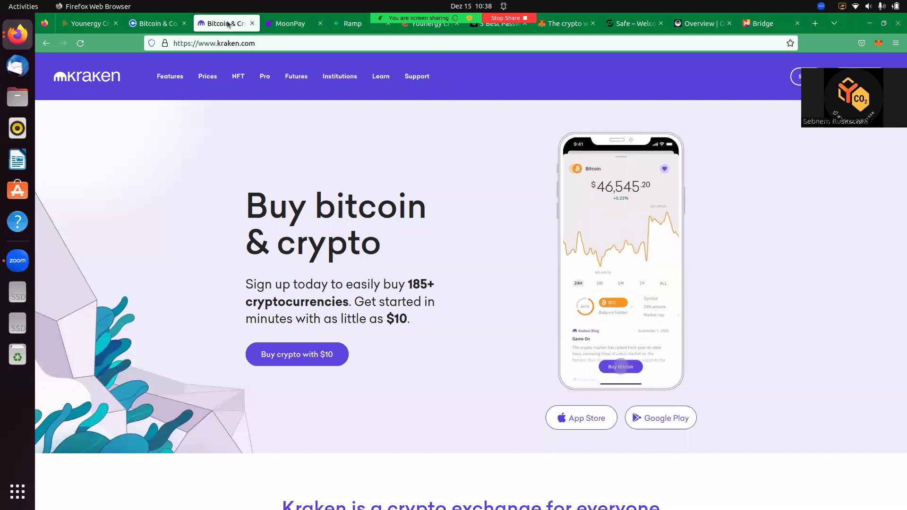
On MoonPay, set the currency to buy to Dai on Ethereum, and bring up the Ramp site.
click(290, 26)
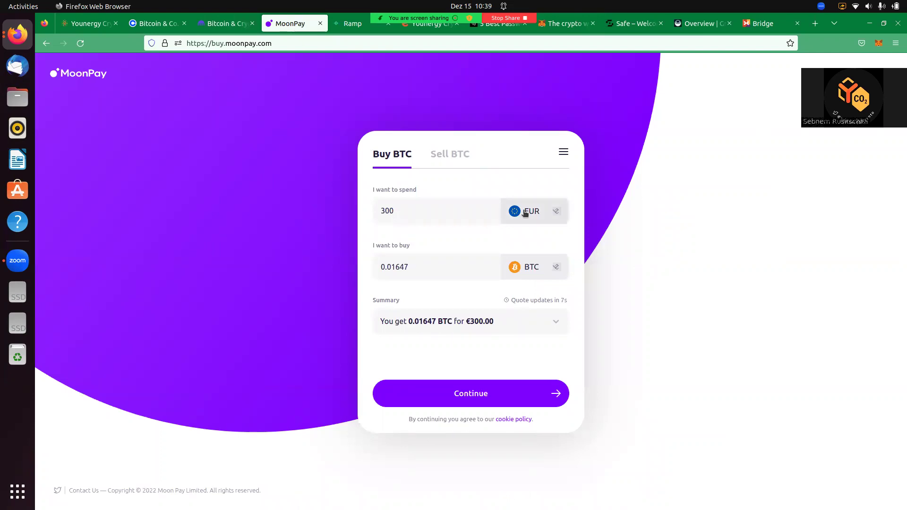
click(532, 279)
text(DAI)
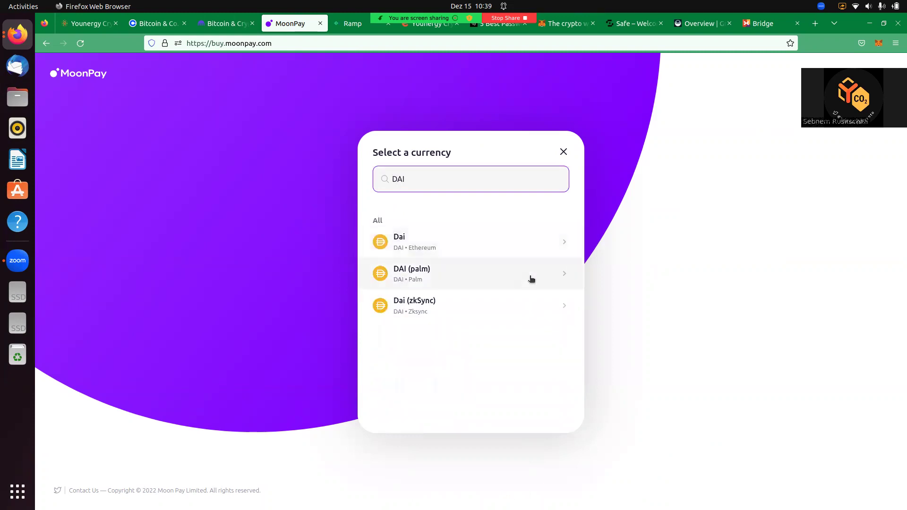
click(468, 243)
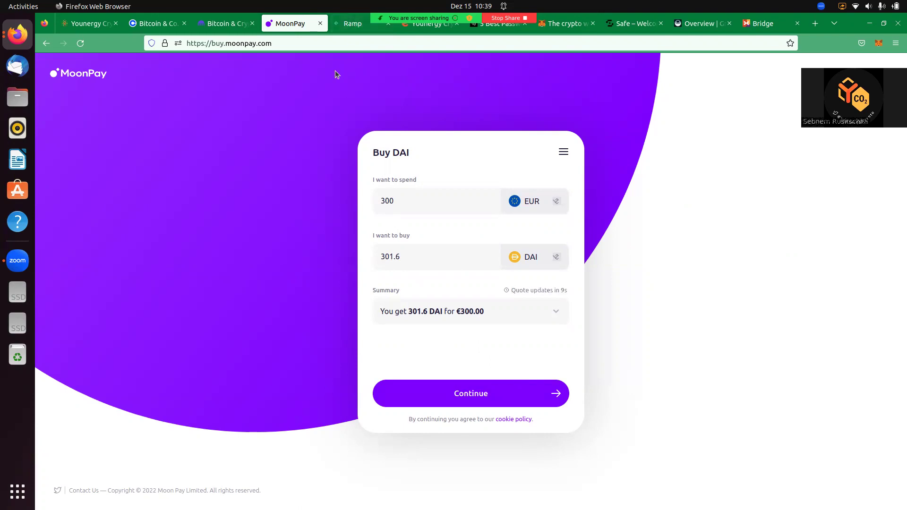
click(343, 27)
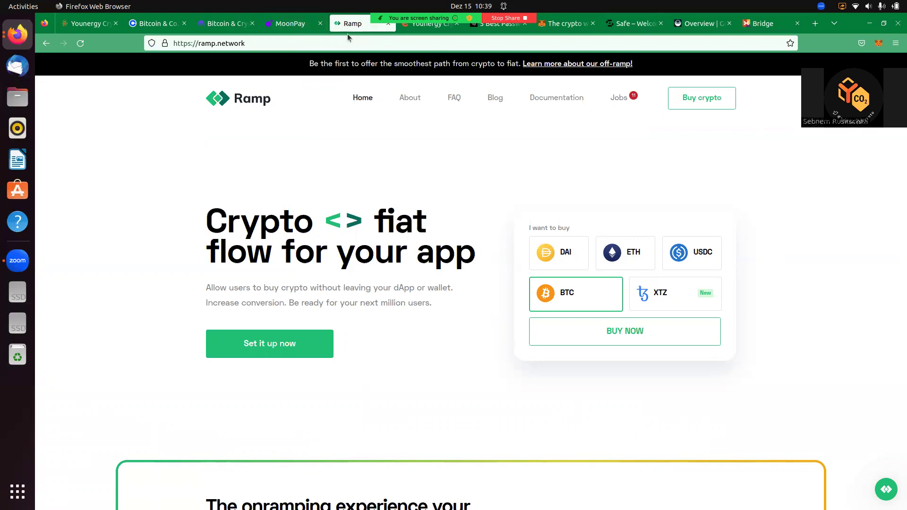
Return to the Eventbrite course outline and highlight the Safer self-sovereignty topic again.
click(419, 28)
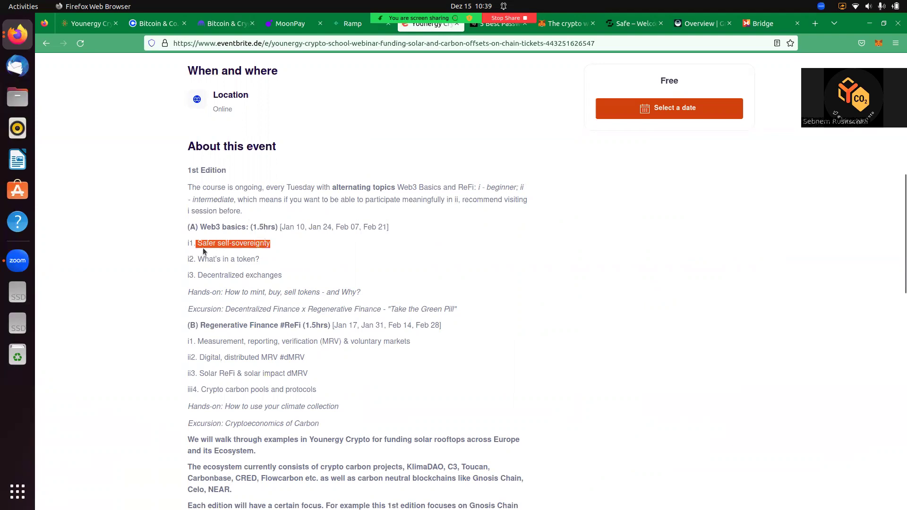
click(243, 245)
drag(279, 244, 192, 243)
View the WIRED password managers article, the MetaMask and Safe sites, and the Gnosis Chain bridges overview.
click(497, 30)
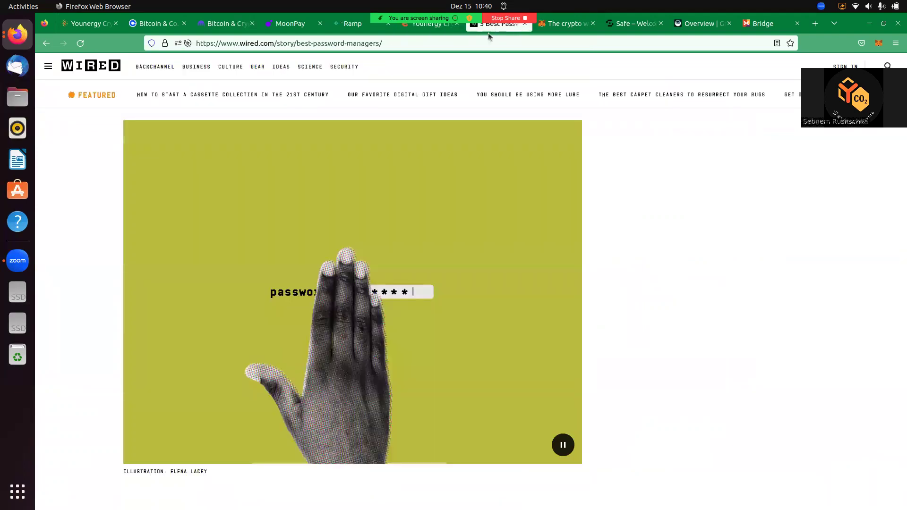
scroll(438, 121, up, 3)
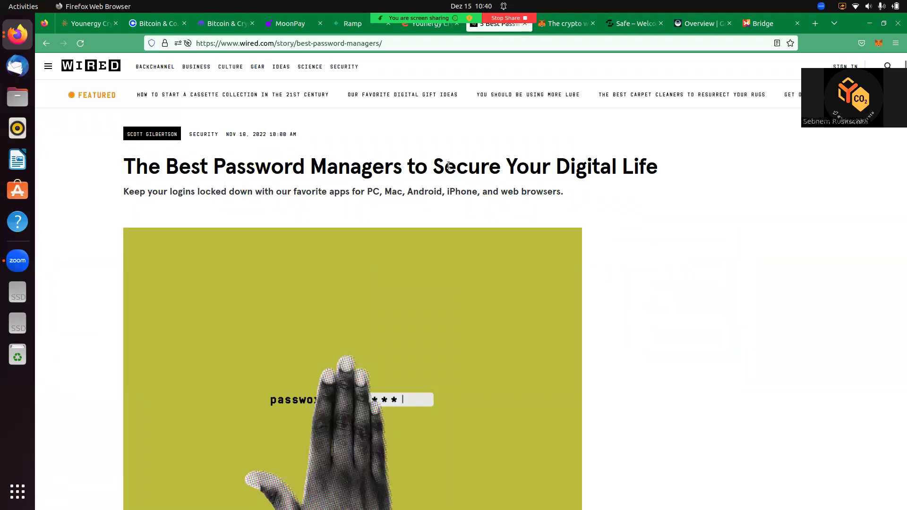
click(559, 32)
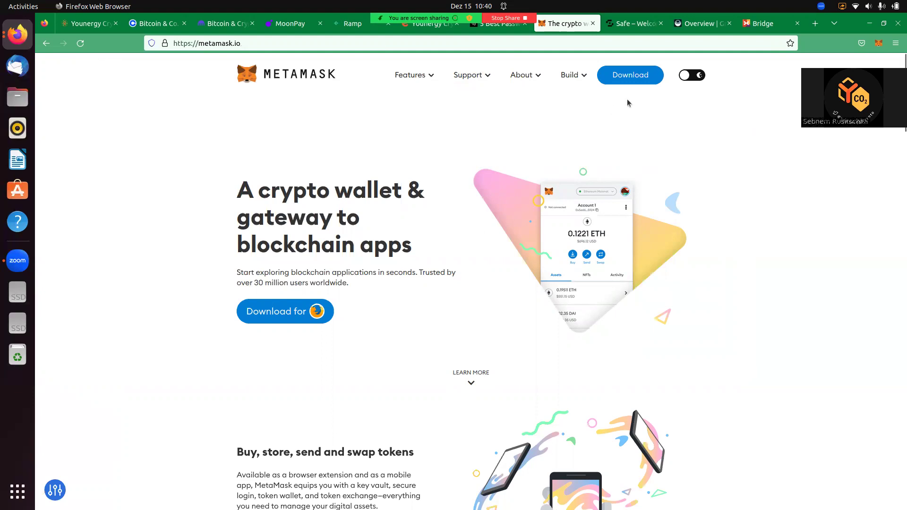
click(638, 28)
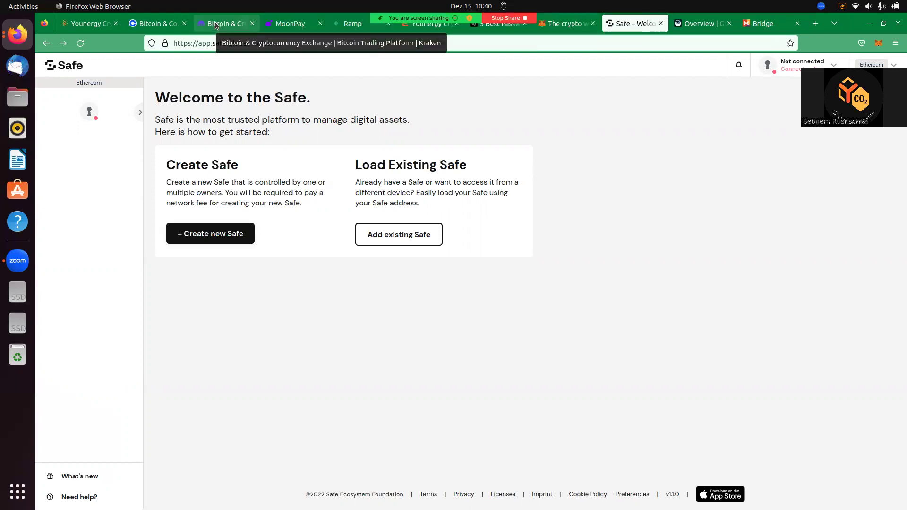
click(698, 24)
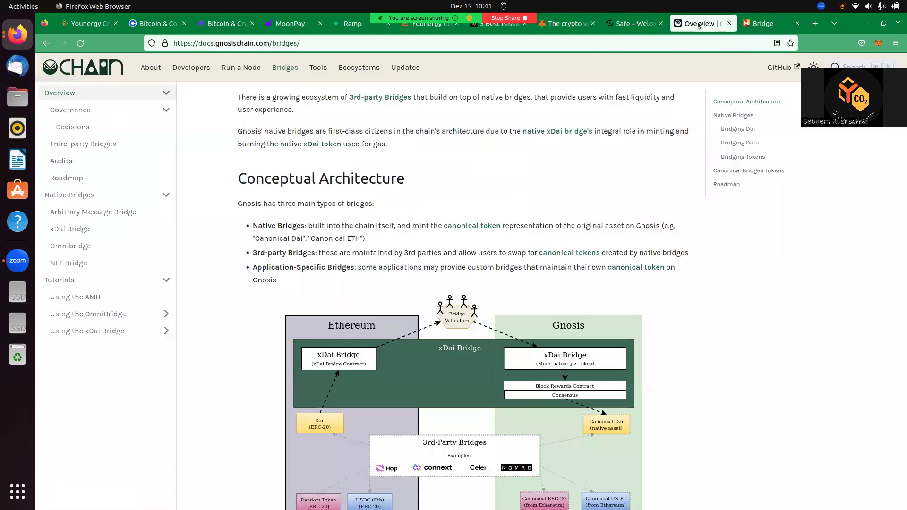
Open a new browser tab.
click(815, 24)
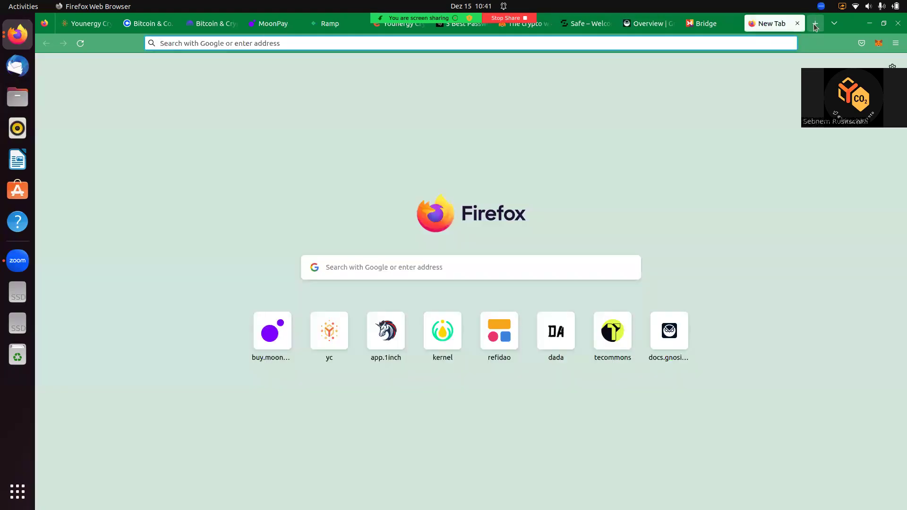
text(te)
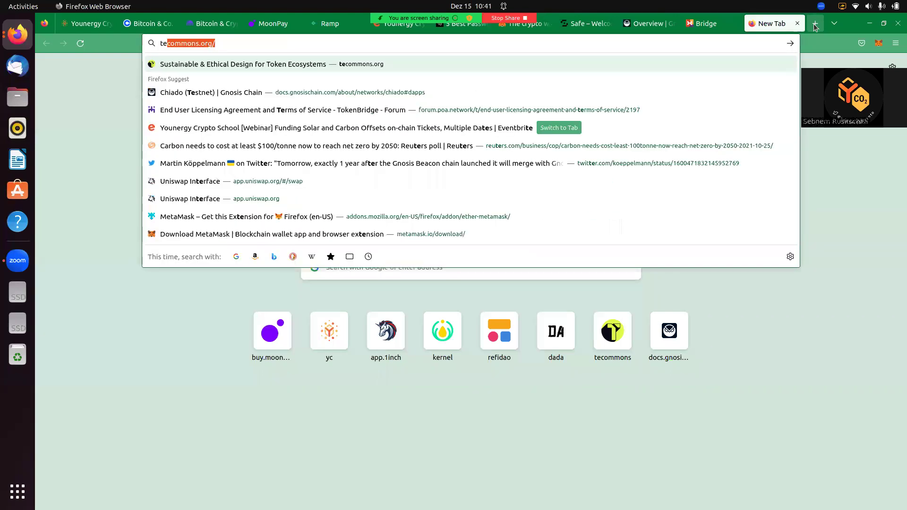
key(BackSpace)
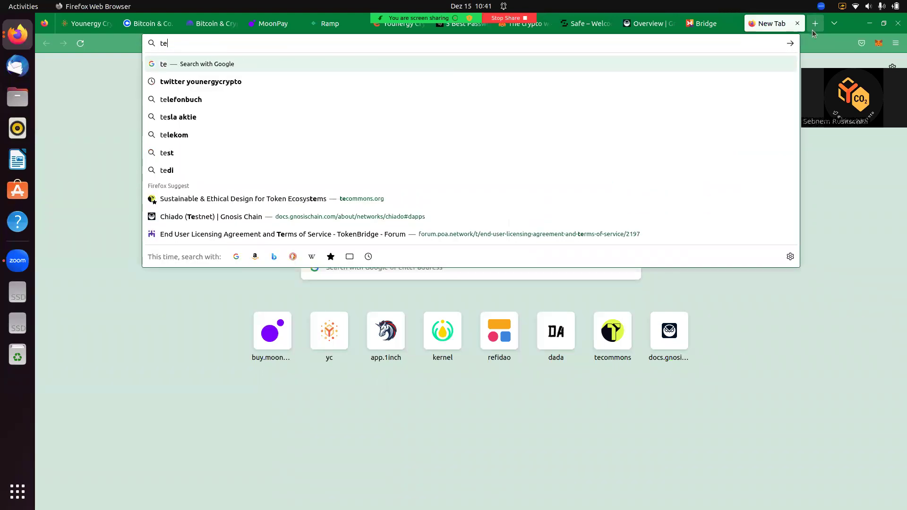
text(witter)
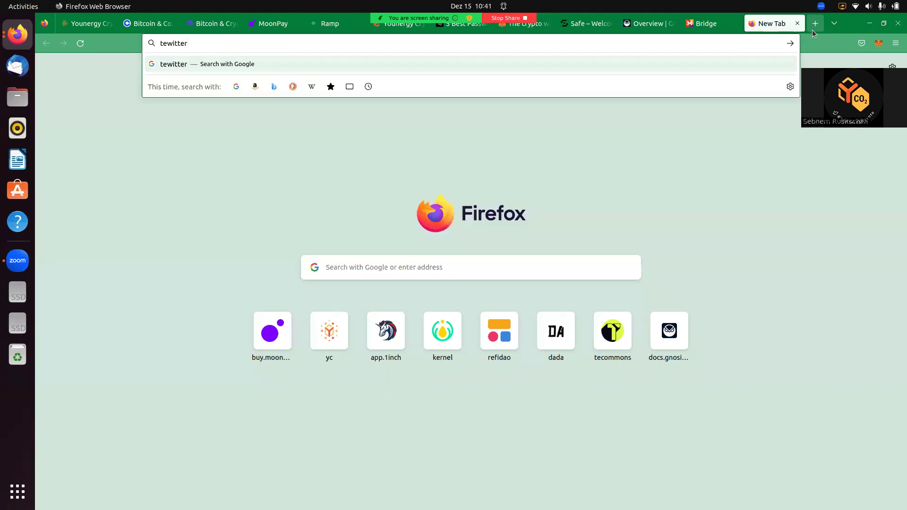
key(BackSpace)
key(BackSpace)
key(BackSpace)
key(BackSpace)
key(BackSpace)
key(BackSpace)
key(BackSpace)
key(BackSpace)
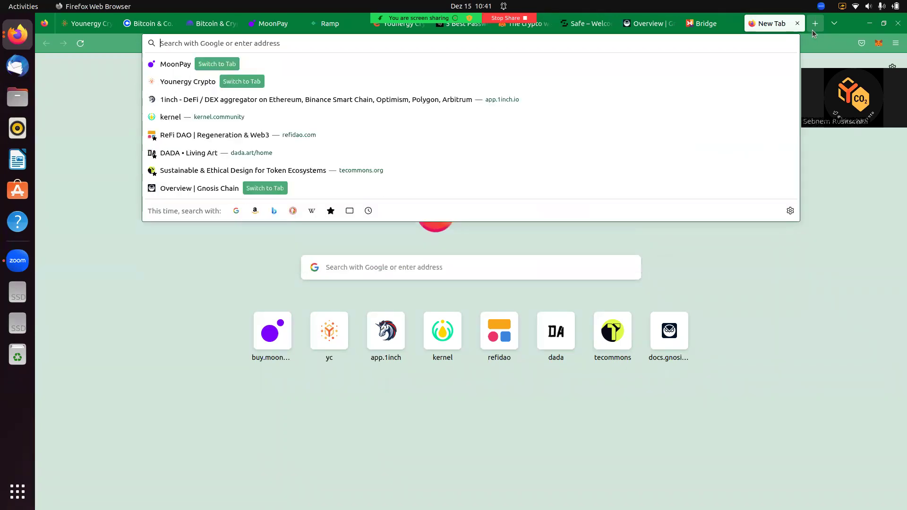
Look up "koe" in the visited pages and open the tweet about the Gnosis Beacon Chain merging with Gnosis Chain.
text(koe)
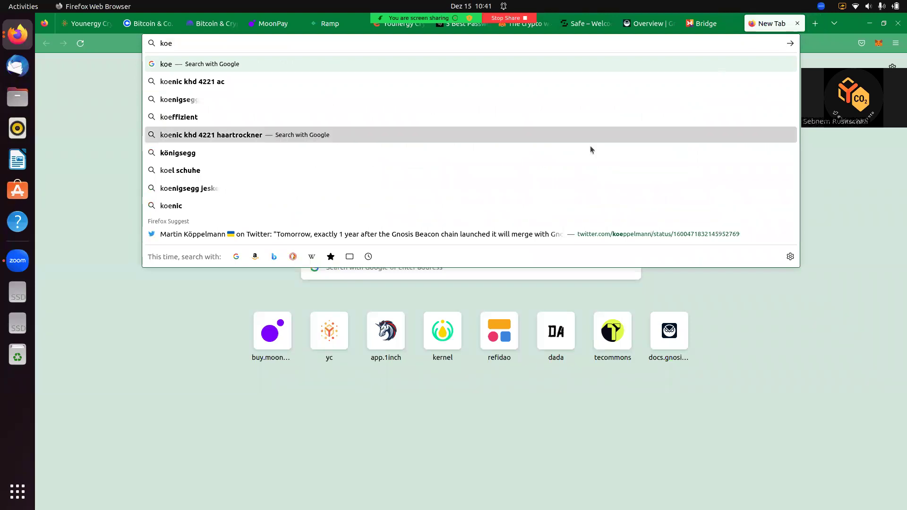
click(541, 235)
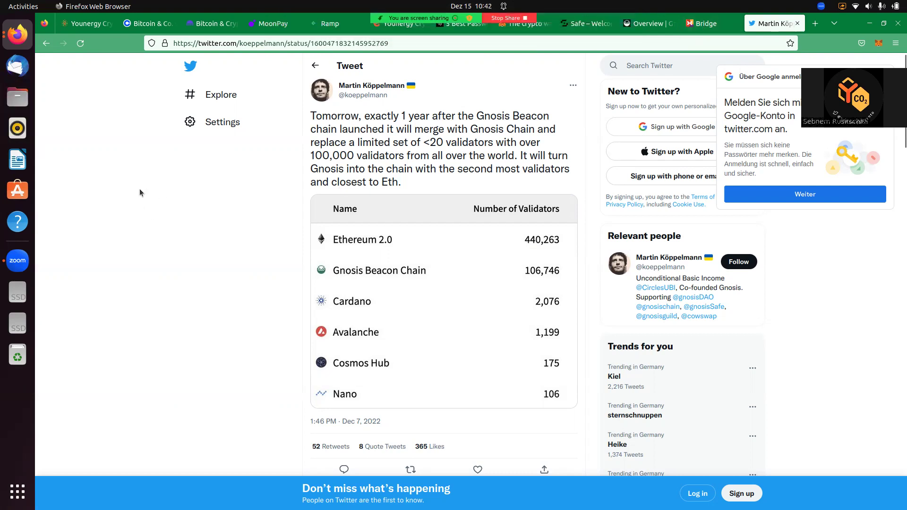
Review the rest of the Eventbrite course description, and bring up the MetaMask home page.
click(396, 31)
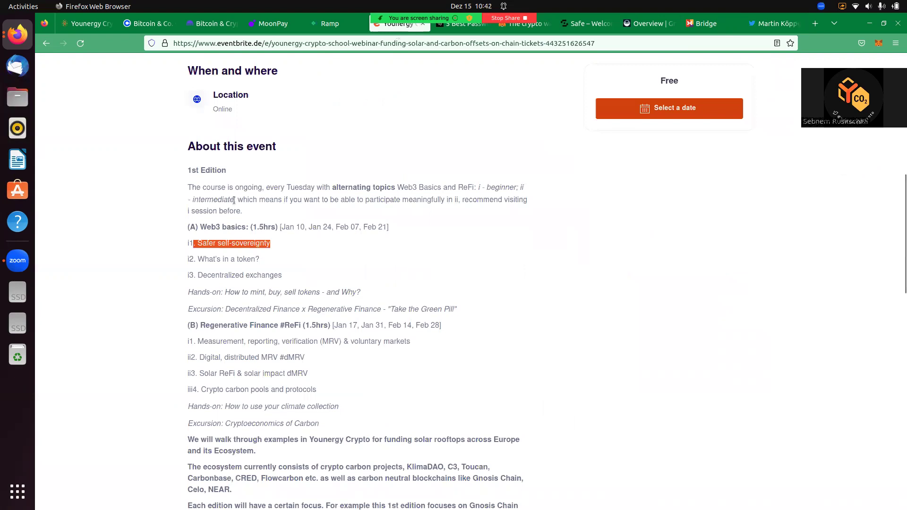
scroll(234, 200, down, 4)
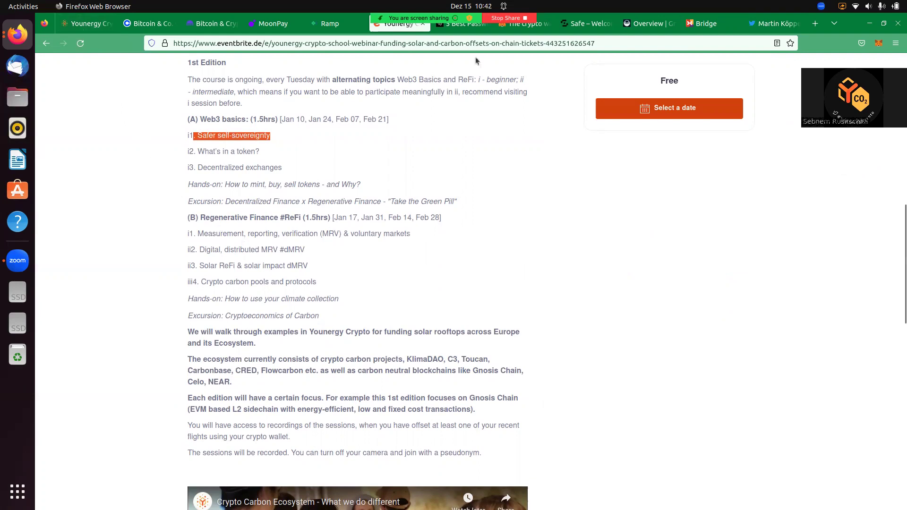
click(514, 32)
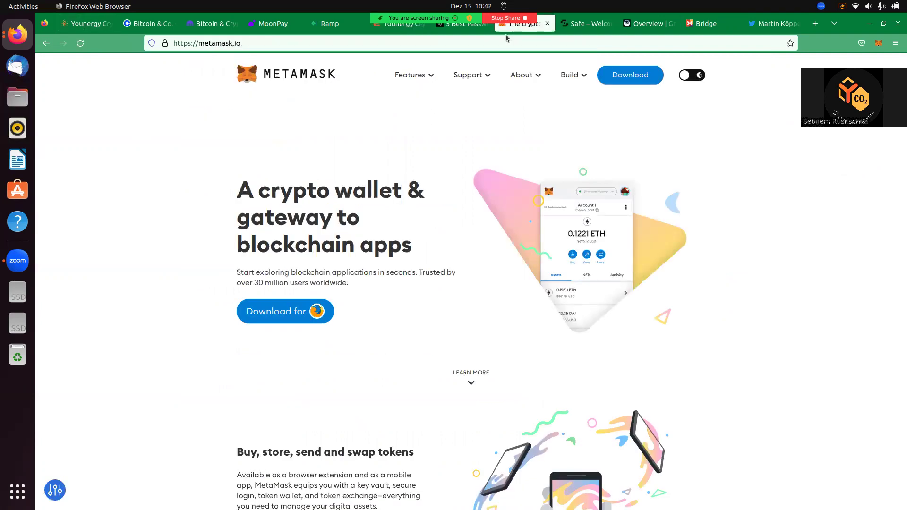
On the Younergy Crypto site, connect the MetaMask wallet and sign the sign-in message.
click(78, 31)
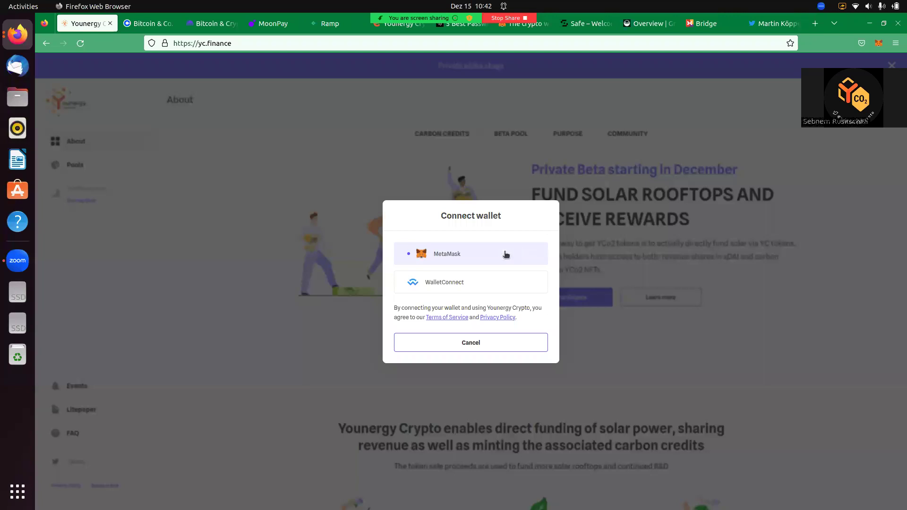
click(504, 251)
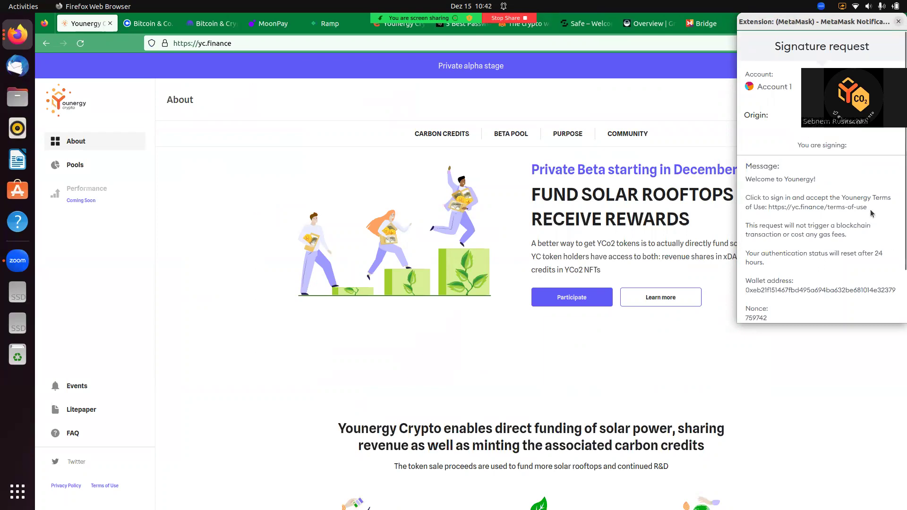
scroll(869, 211, down, 2)
click(858, 295)
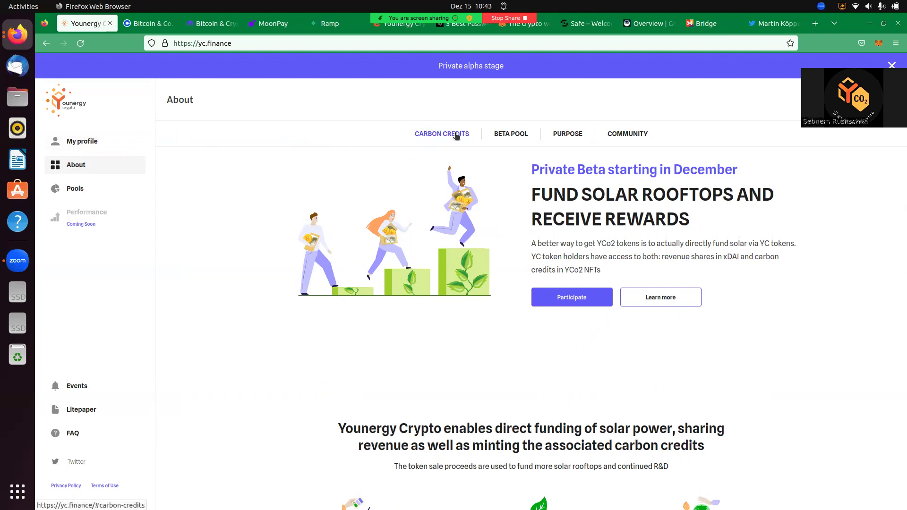
View the connected wallet's options on the site, and MetaMask's balance and available networks.
click(854, 99)
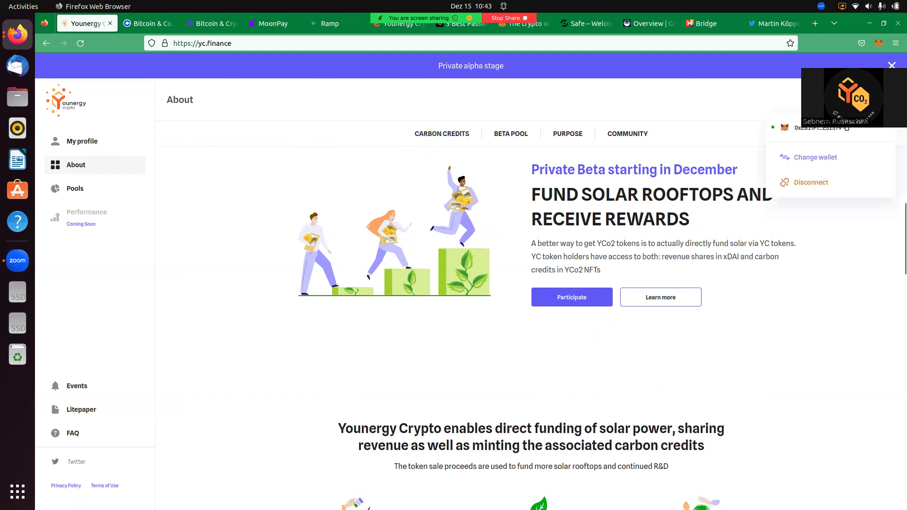
click(877, 45)
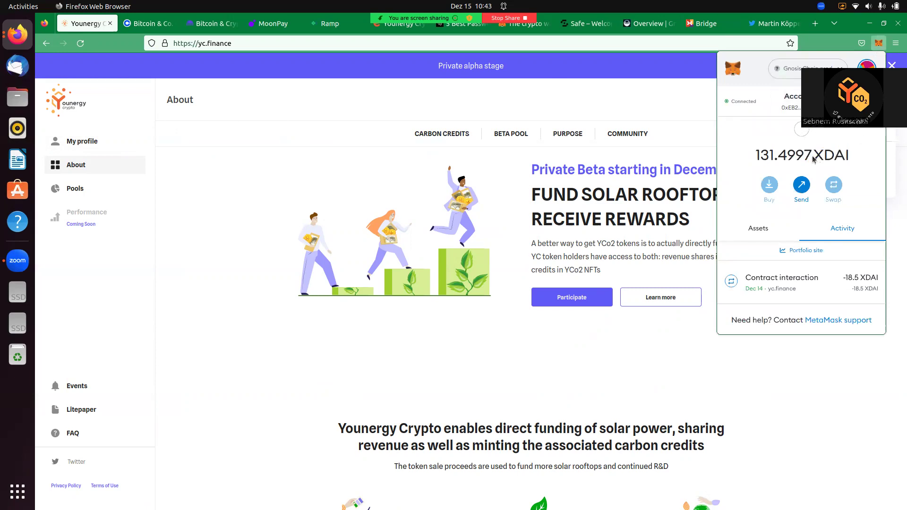
click(799, 68)
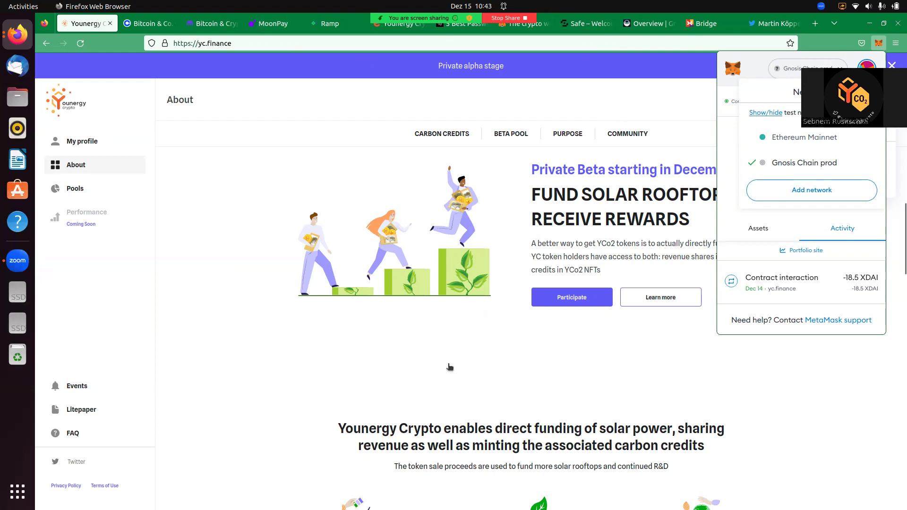
View the Gnosis Chain bridges overview, and connect the MetaMask wallet to the xDai Bridge.
click(696, 27)
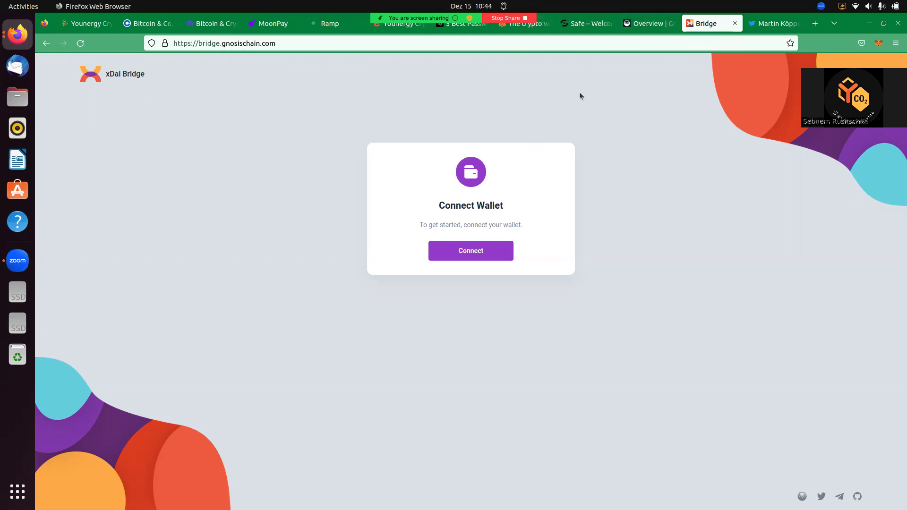
click(649, 25)
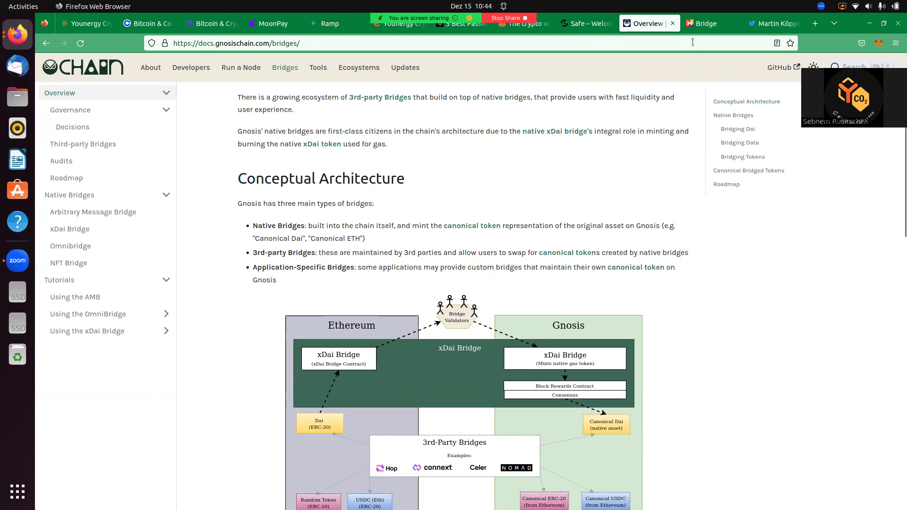
click(700, 30)
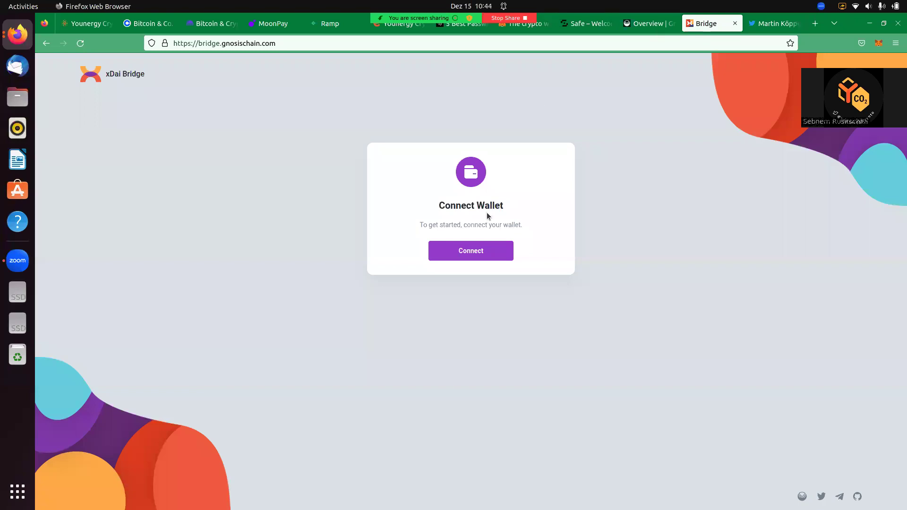
click(462, 255)
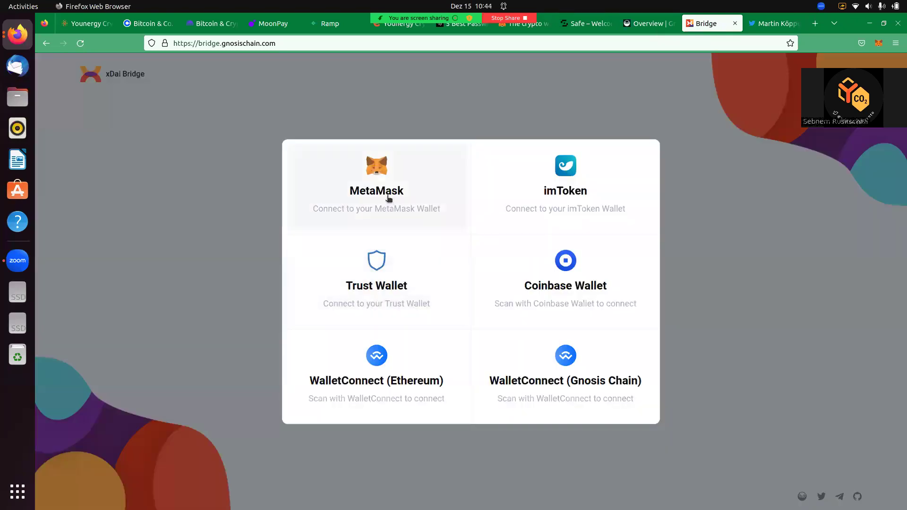
click(388, 197)
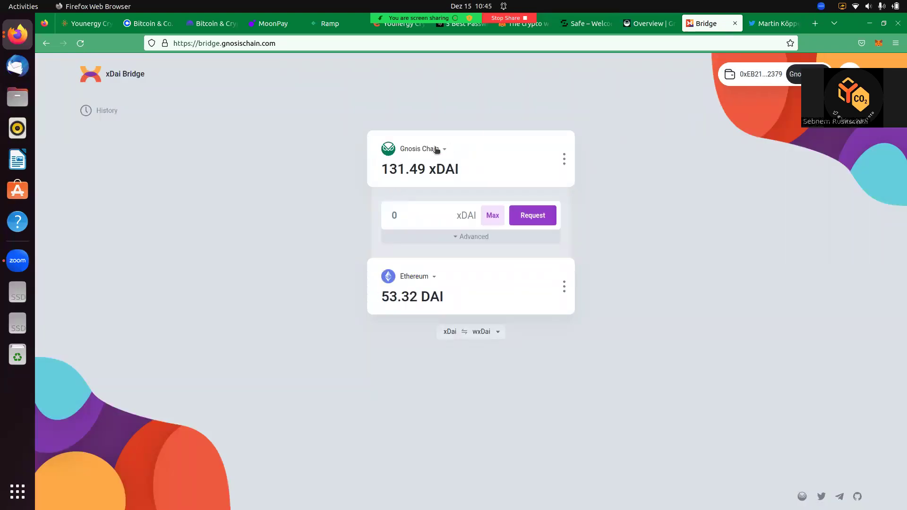
Switch MetaMask's network to Ethereum Mainnet and look through the account's activity there.
click(879, 43)
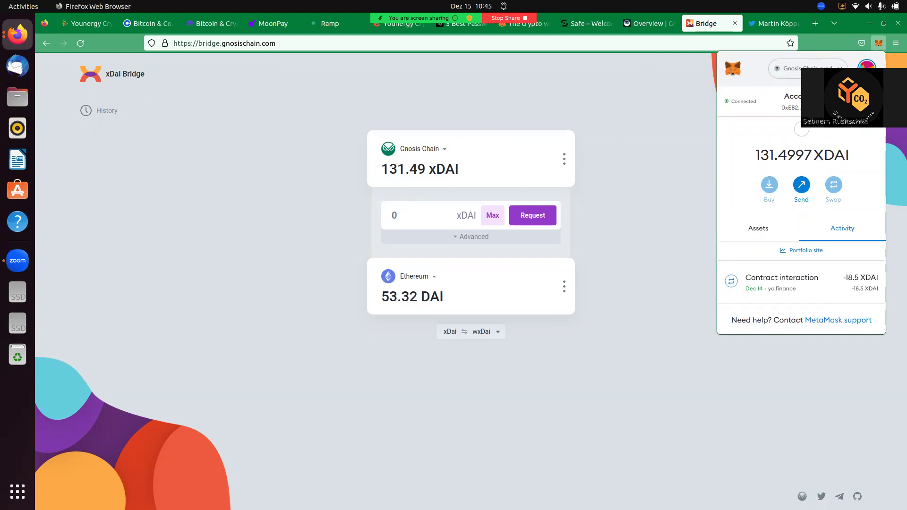
click(808, 68)
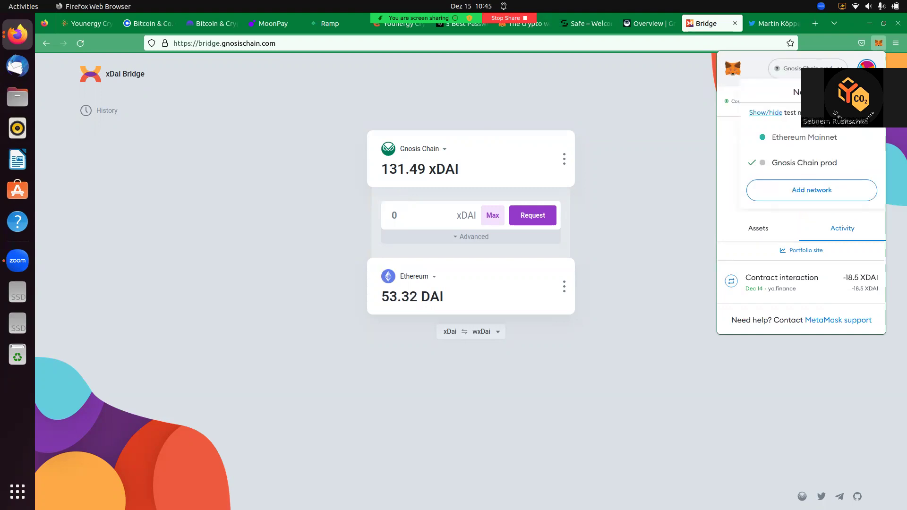
click(788, 138)
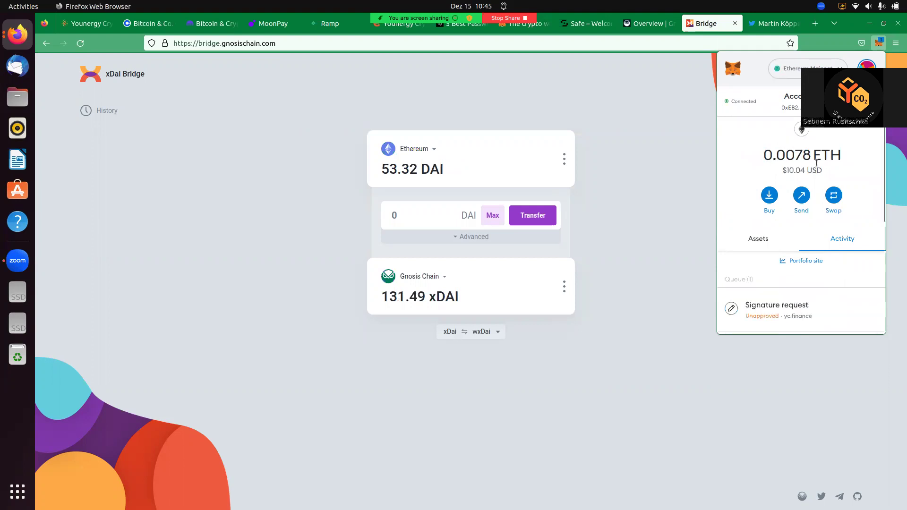
scroll(785, 176, down, 2)
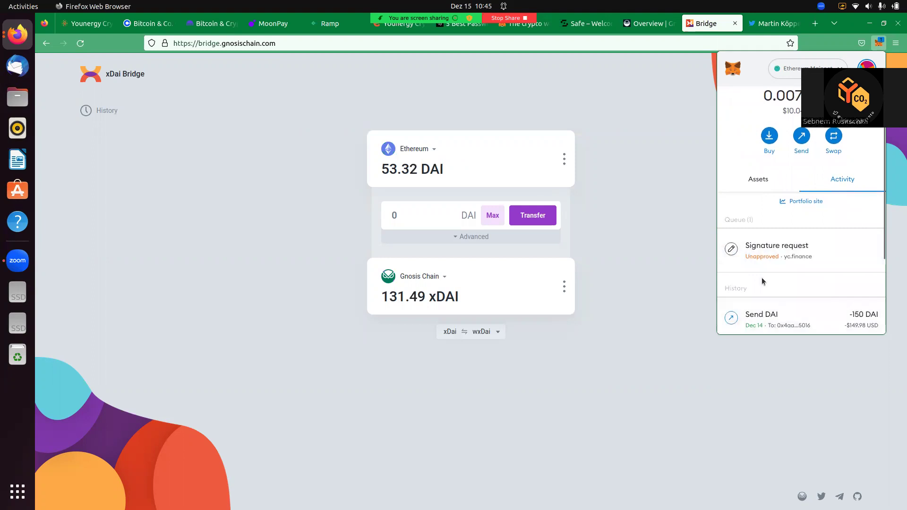
scroll(761, 277, up, 2)
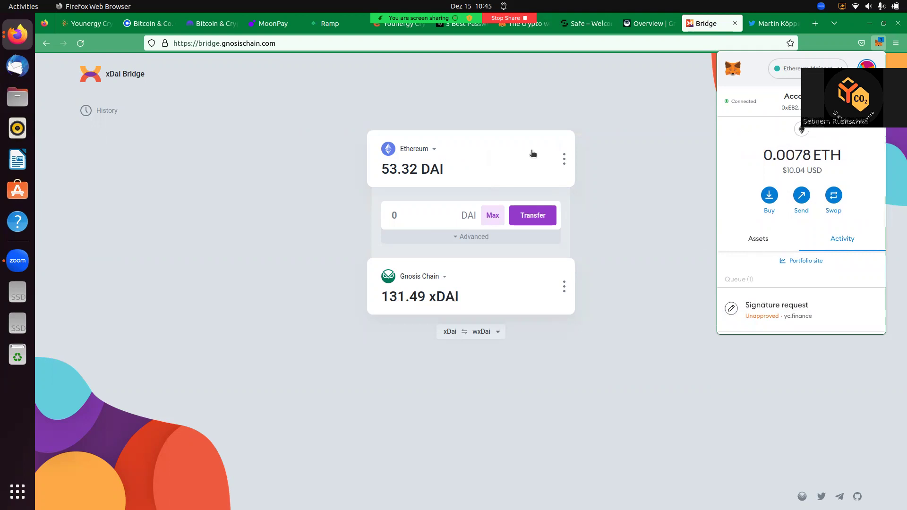
click(478, 168)
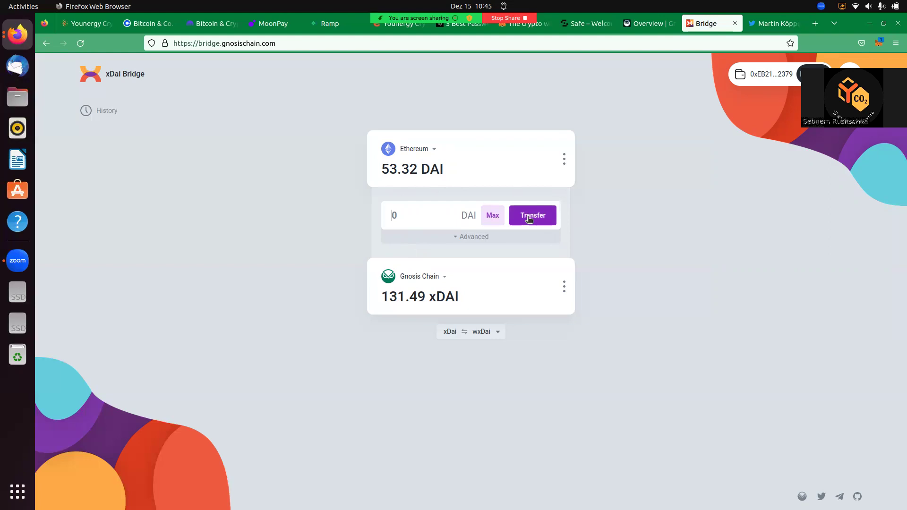
Read and sign the pending yc.finance signature request in MetaMask.
click(881, 46)
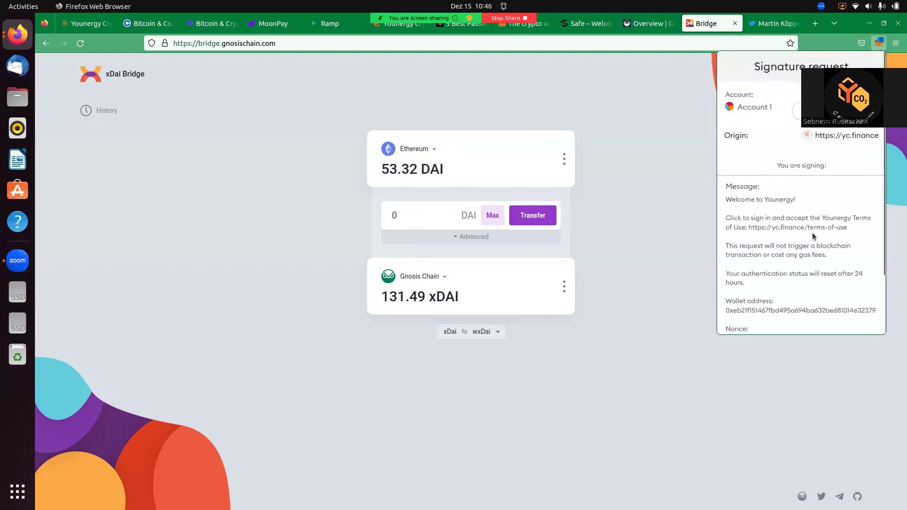
scroll(812, 237, down, 3)
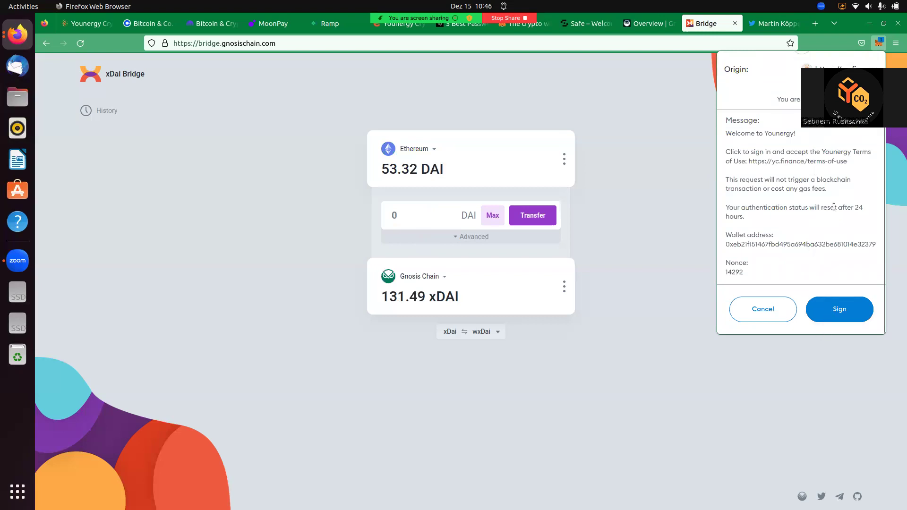
scroll(834, 207, up, 3)
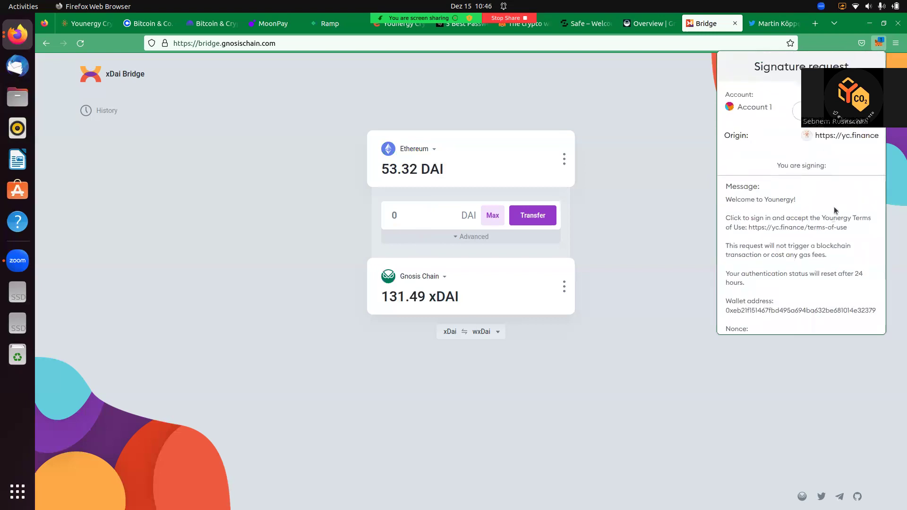
scroll(834, 210, down, 3)
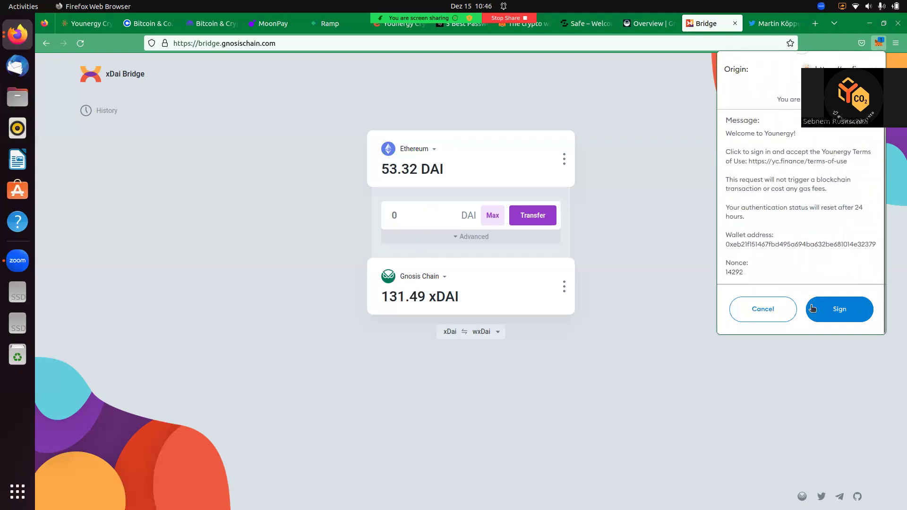
click(834, 310)
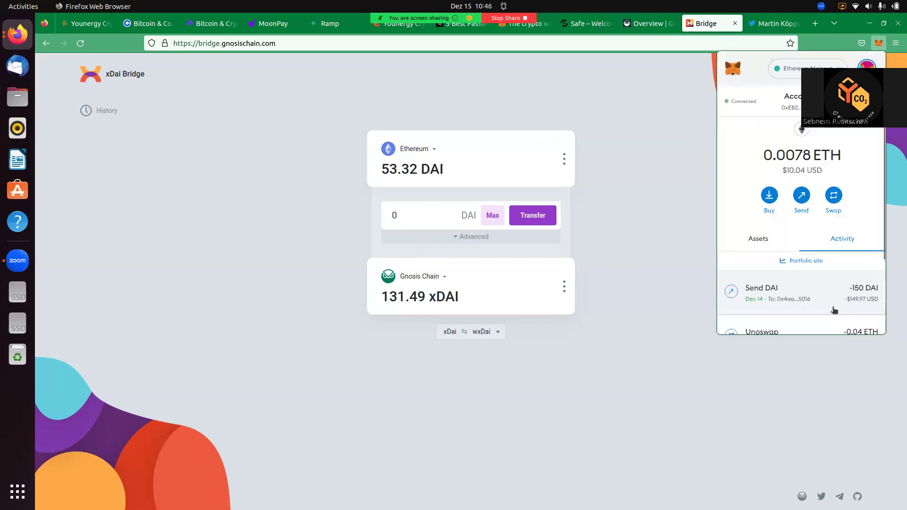
Review the Ethereum transaction history in MetaMask, and return to the Younergy Crypto site.
scroll(801, 260, down, 2)
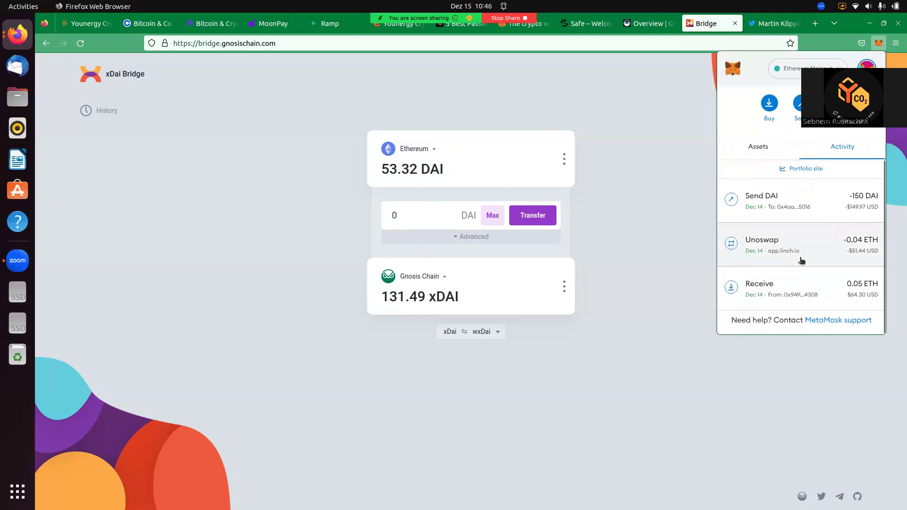
click(578, 173)
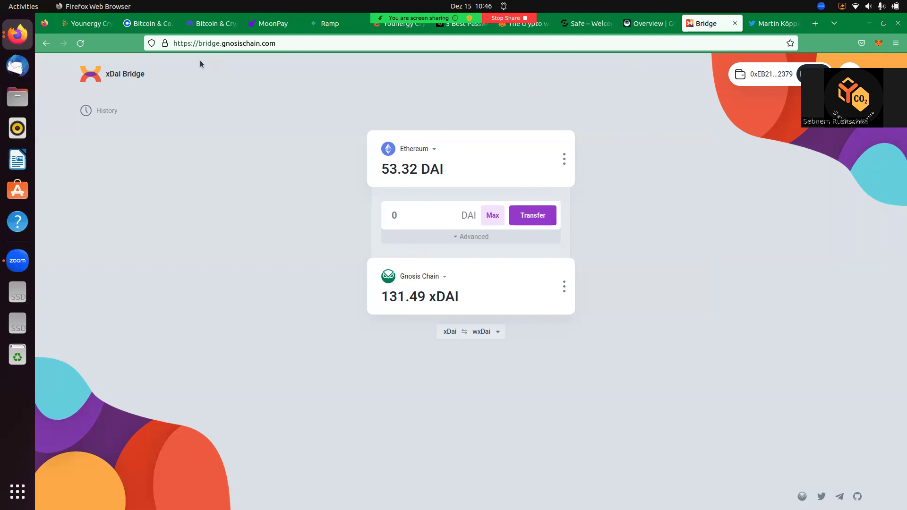
click(86, 26)
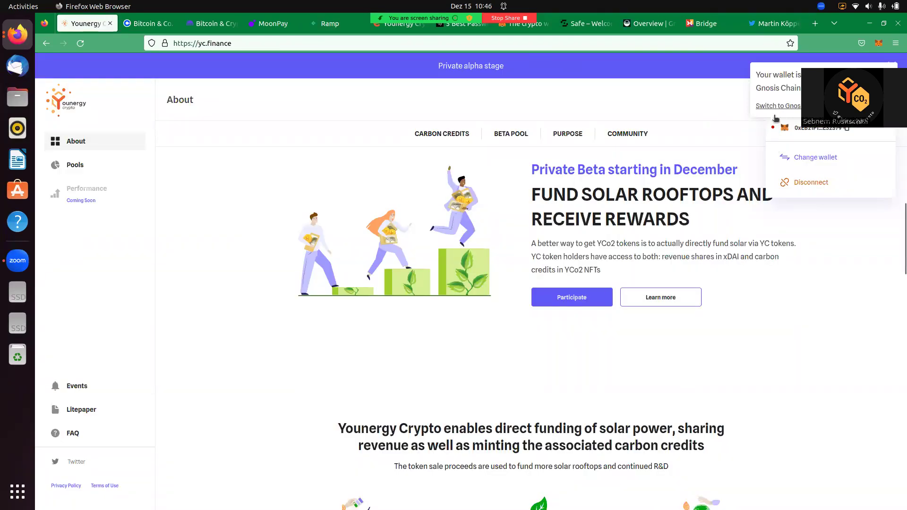
Approve the site's request to switch MetaMask to the Gnosis Chain prod network, and reload the Younergy Crypto page.
click(816, 157)
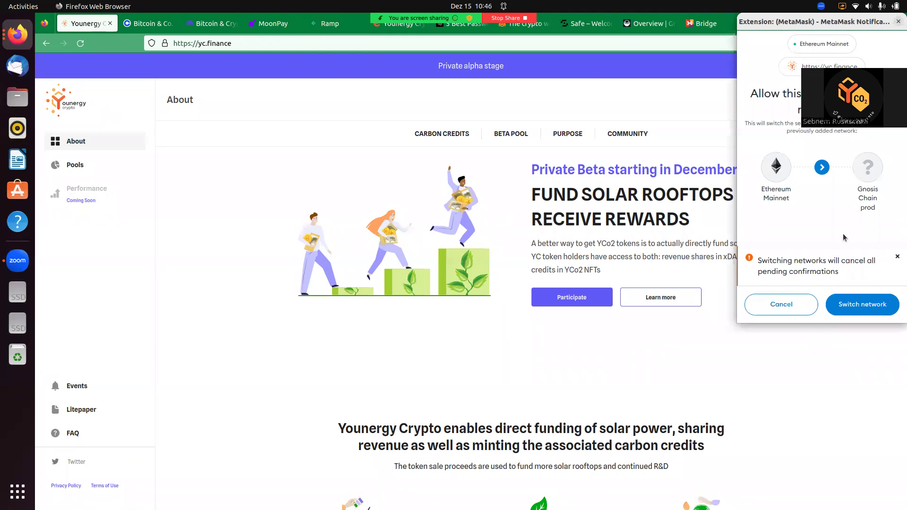
click(872, 311)
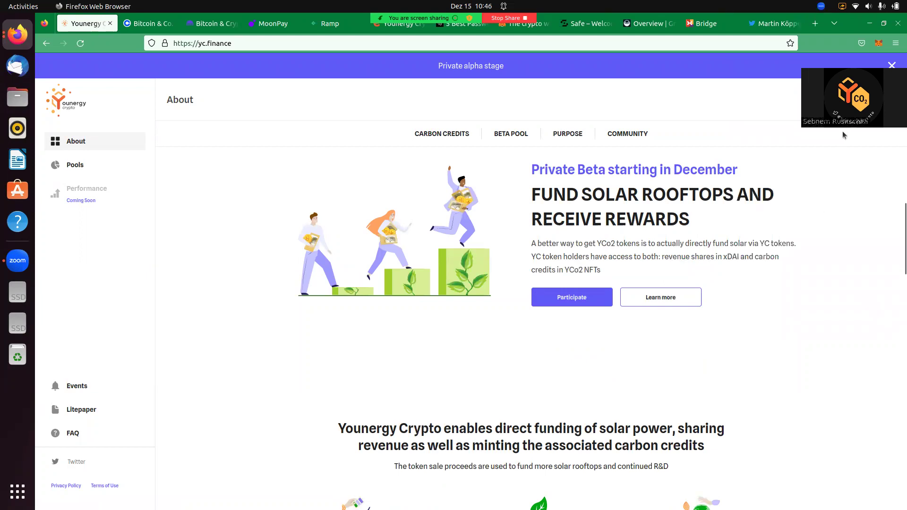
click(80, 44)
Connect the MetaMask wallet to Younergy Crypto, signing the sign-in message, and check the wallet's connection status.
click(856, 100)
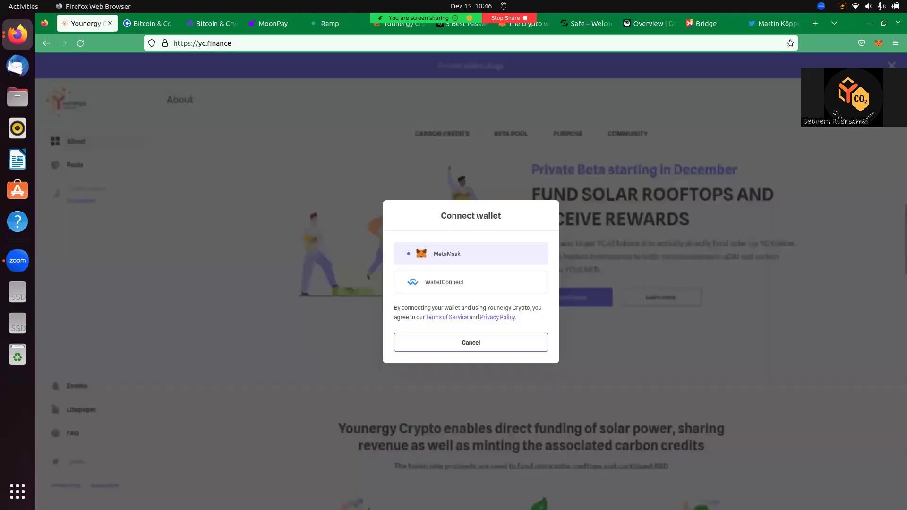
click(484, 254)
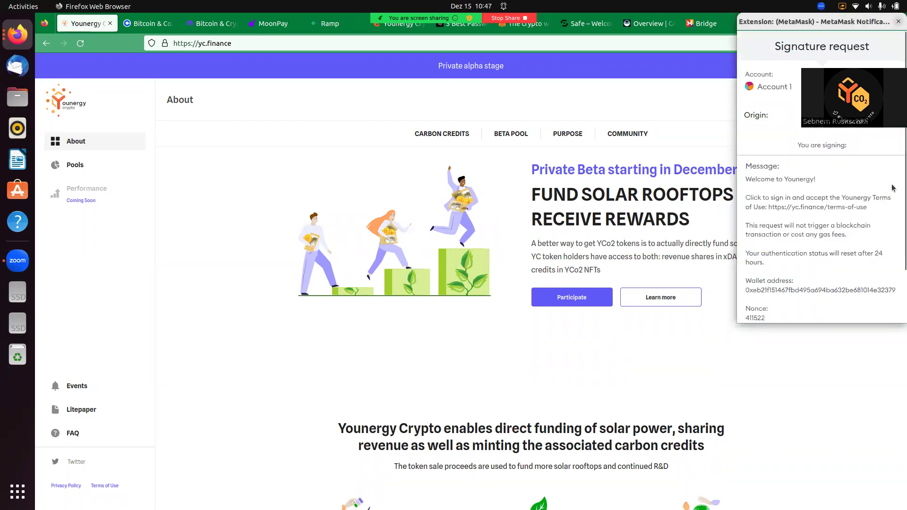
scroll(893, 189, down, 3)
click(861, 297)
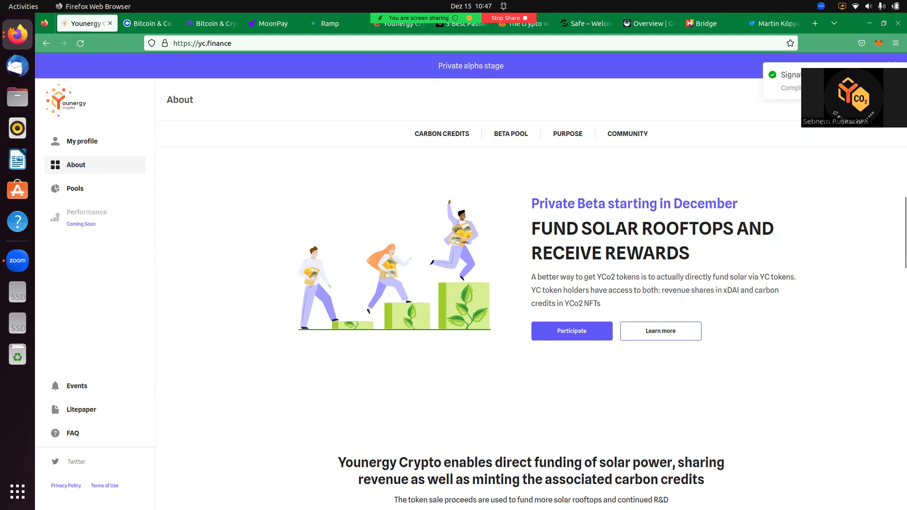
click(837, 101)
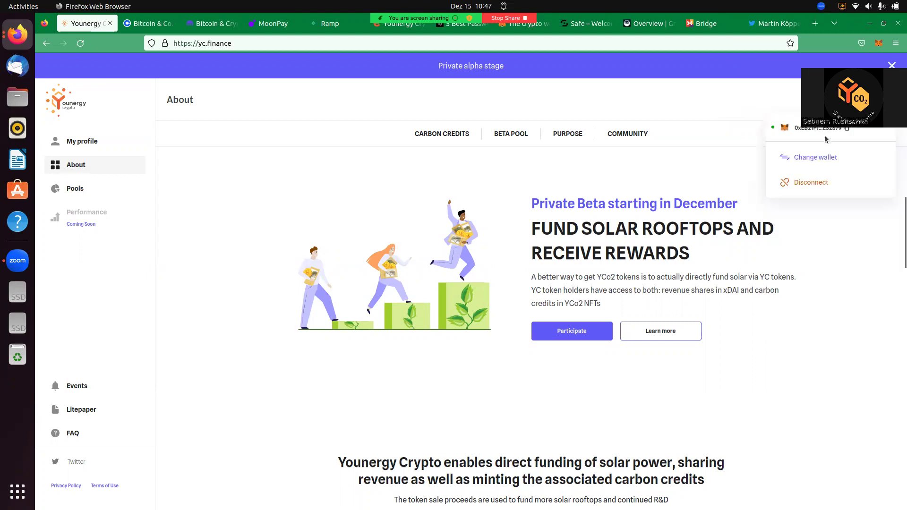
Open the YCO2 token purchase form from the carbon credits section of the About page.
scroll(598, 226, up, 3)
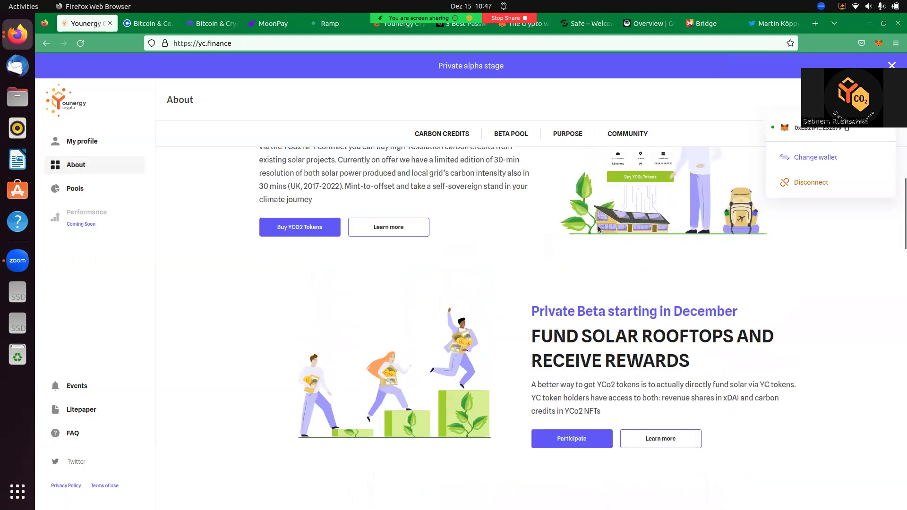
click(279, 226)
click(279, 227)
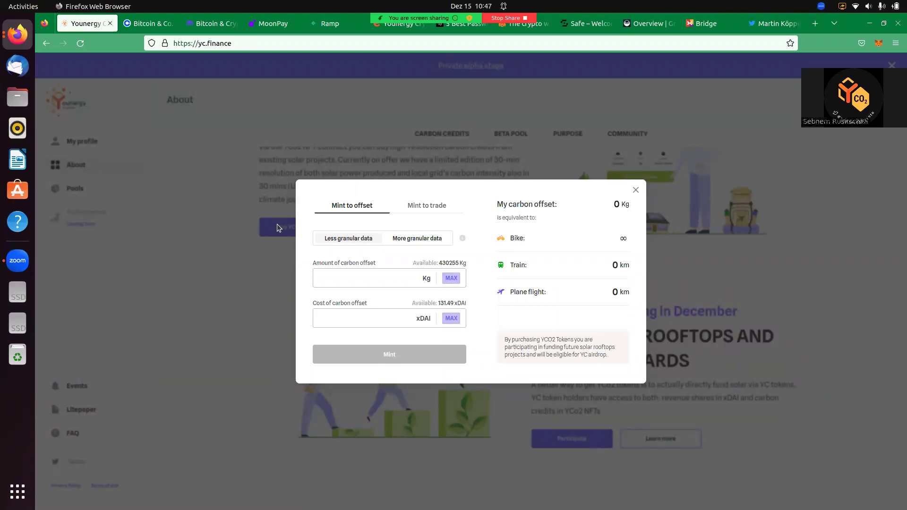
Highlight the "i2. What's in a token?" topic in the Eventbrite course outline, and return to the minting form.
click(397, 28)
drag(262, 152, 174, 152)
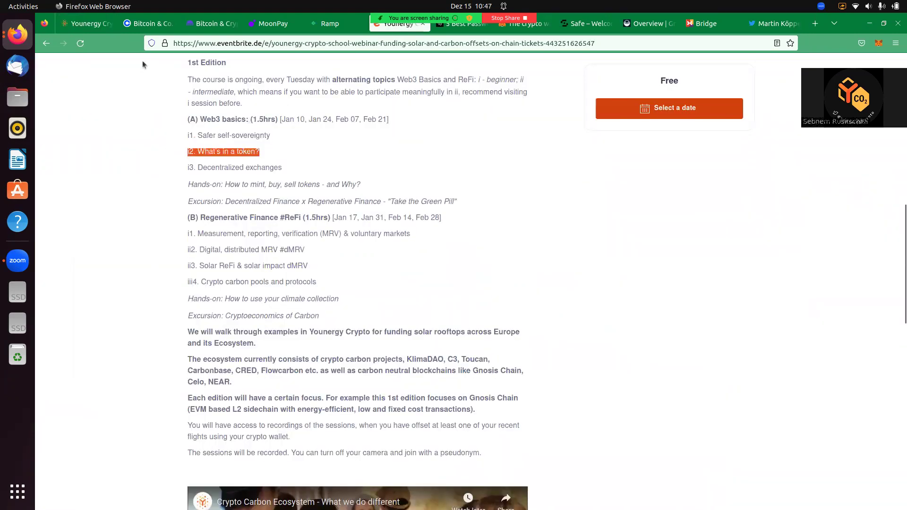
click(89, 24)
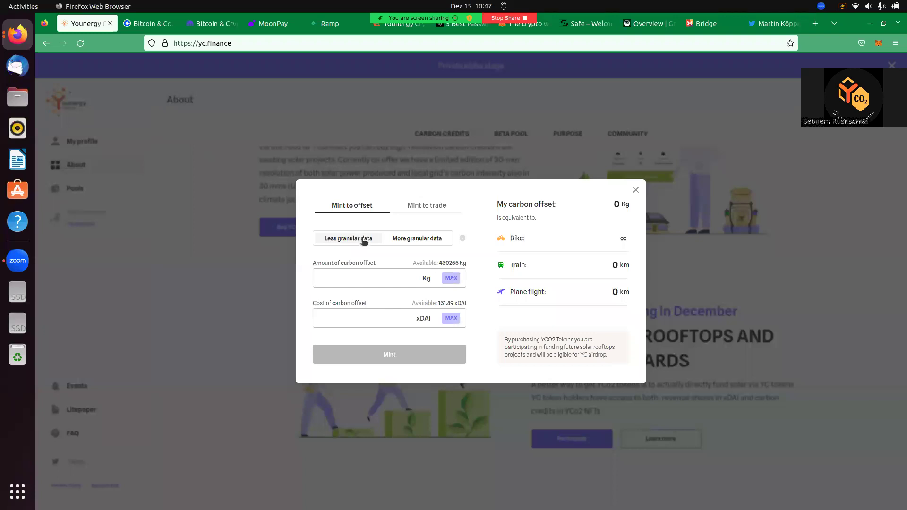
Choose more granular data for the mint to offset, and set the amount of carbon offset to 156 kg.
click(414, 237)
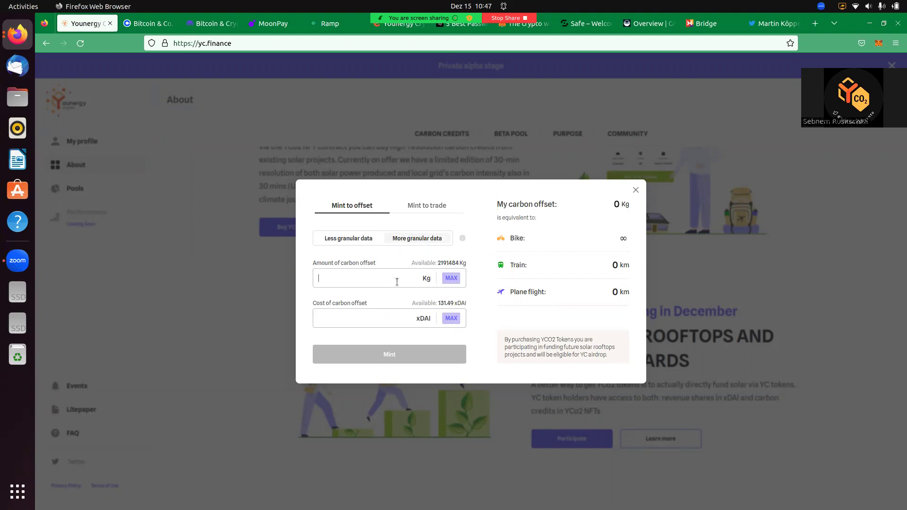
text(14)
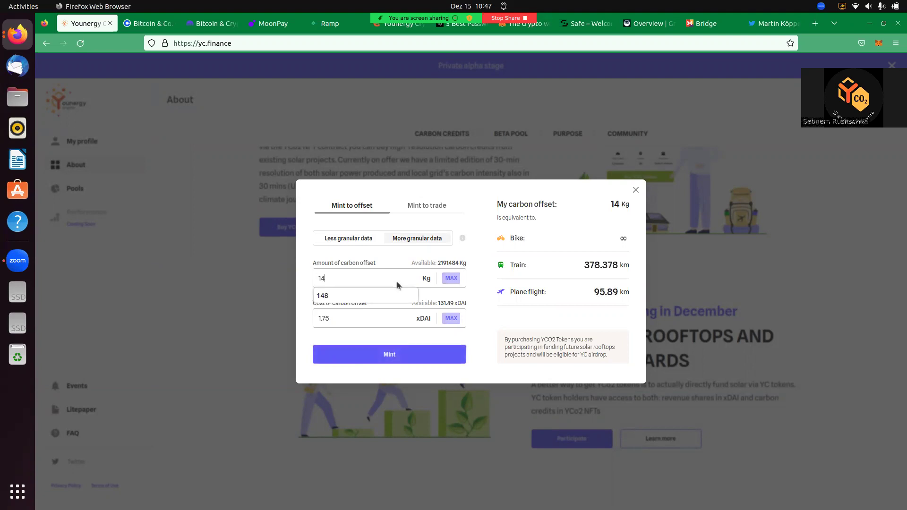
key(BackSpace)
text(56)
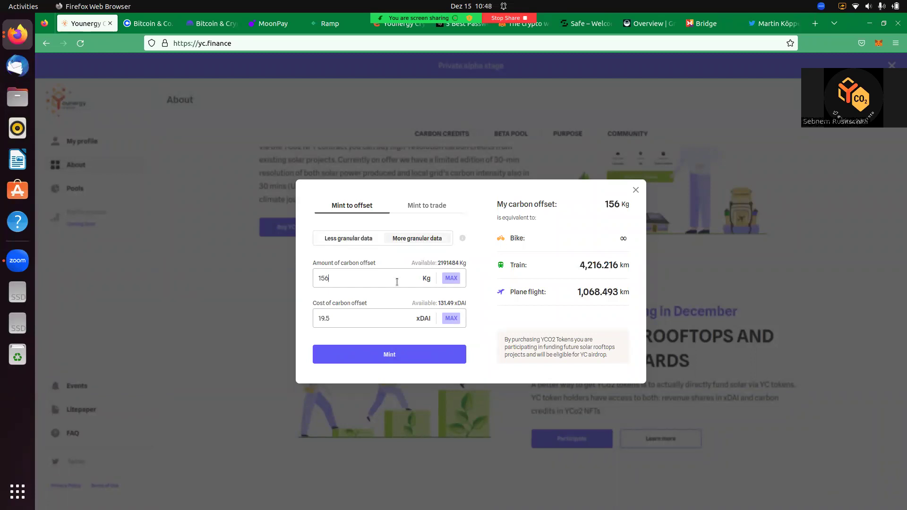
Mint the carbon offset, examining the estimated gas fee in MetaMask before confirming the transaction.
click(396, 361)
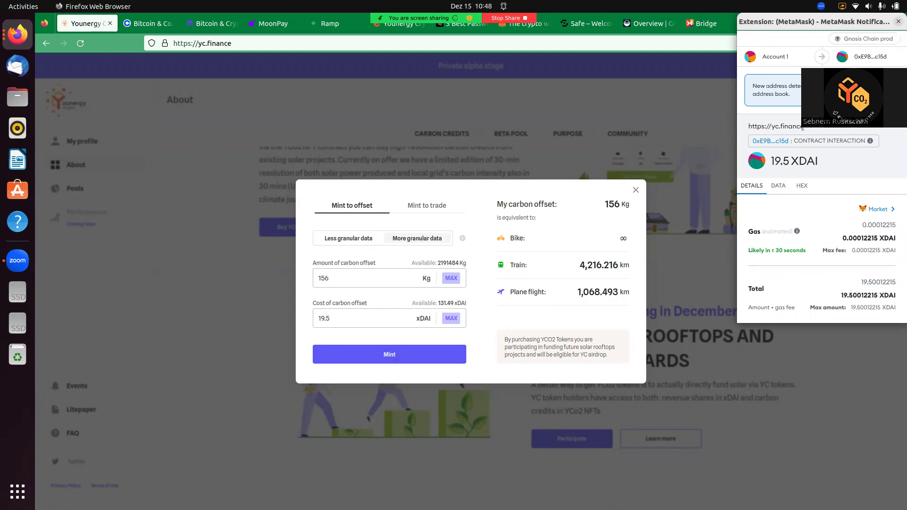
scroll(802, 128, down, 2)
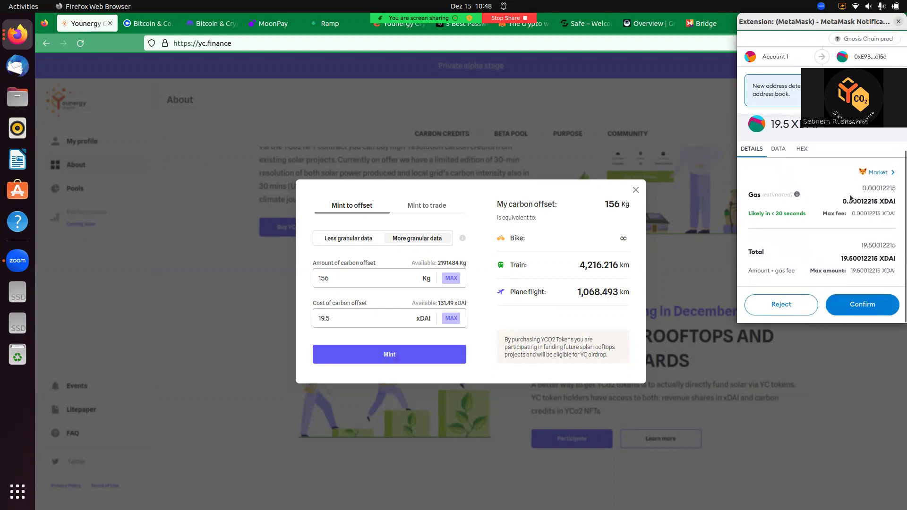
drag(862, 188, 900, 190)
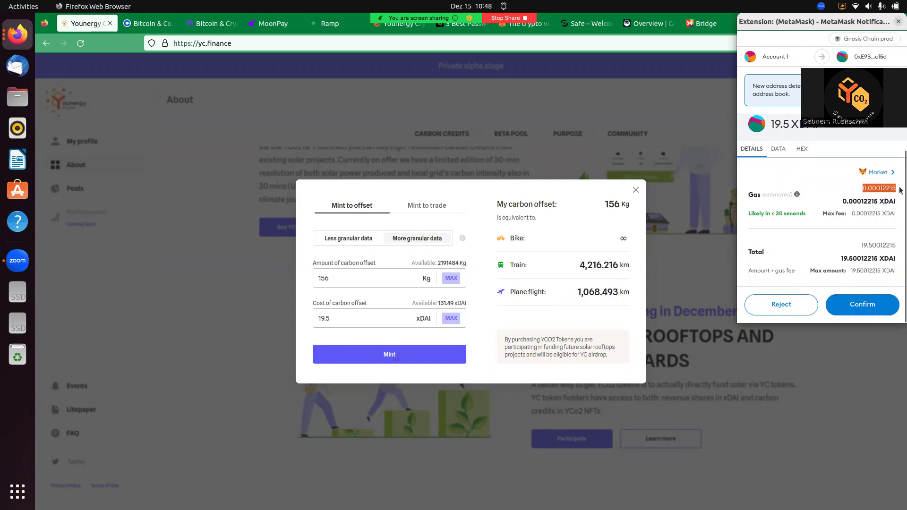
click(841, 209)
drag(841, 201, 903, 208)
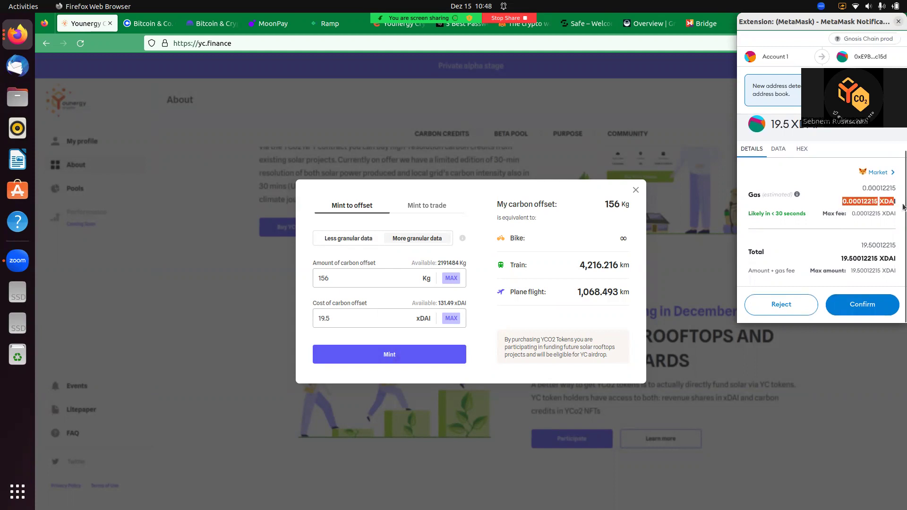
click(861, 308)
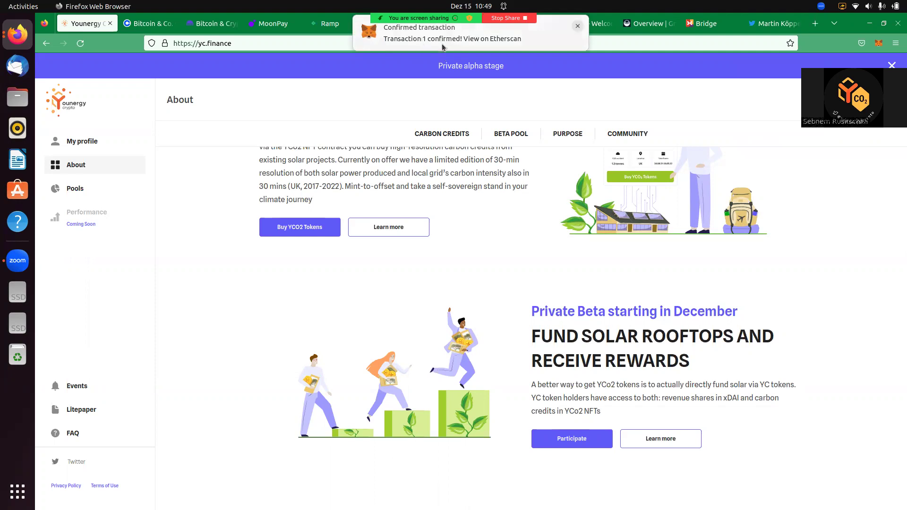
View the profile overview and the carbon credits collection, and turn on the camera in the Zoom meeting.
click(85, 147)
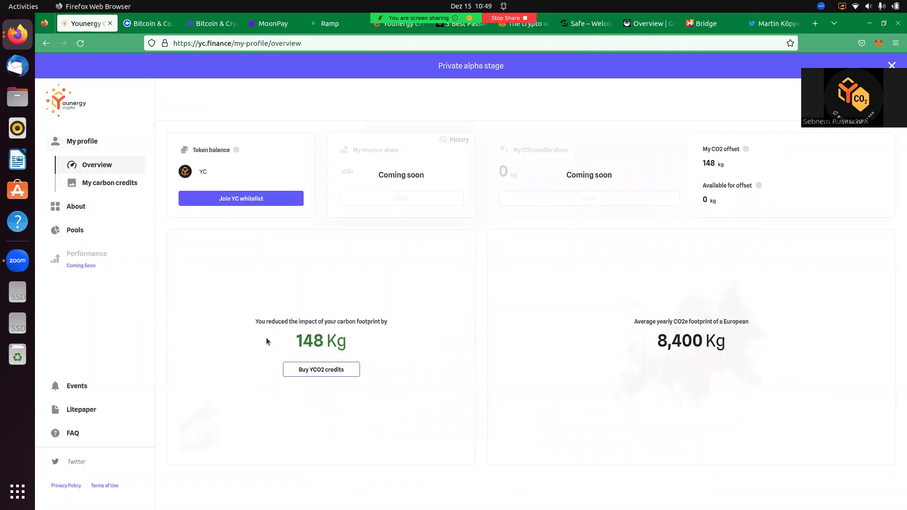
click(122, 184)
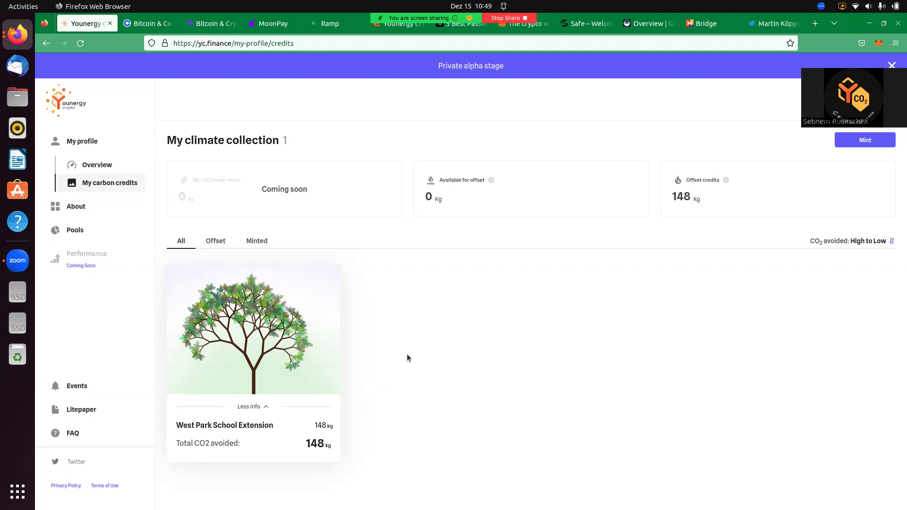
mouse_move(466, 18)
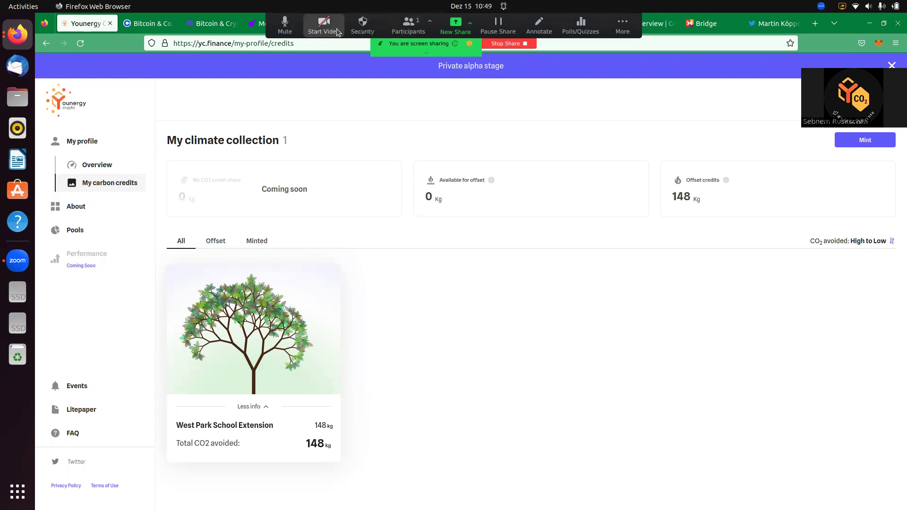
click(323, 24)
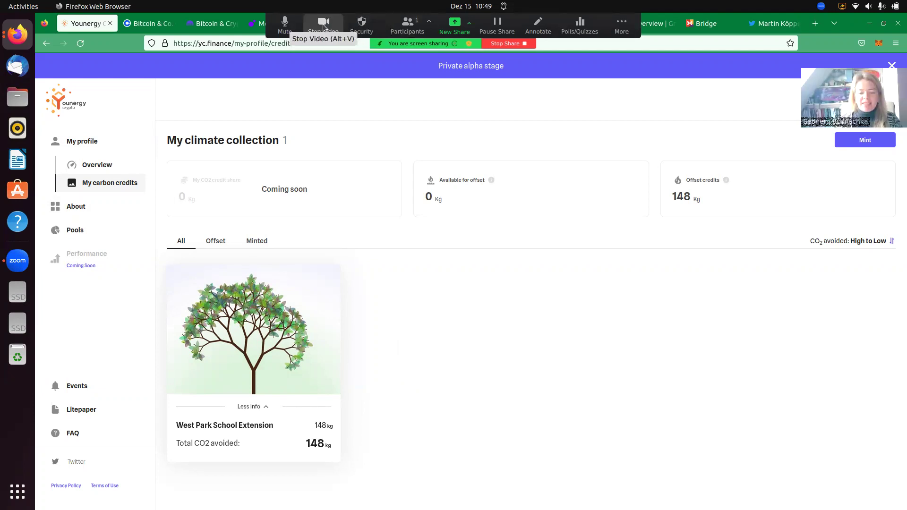